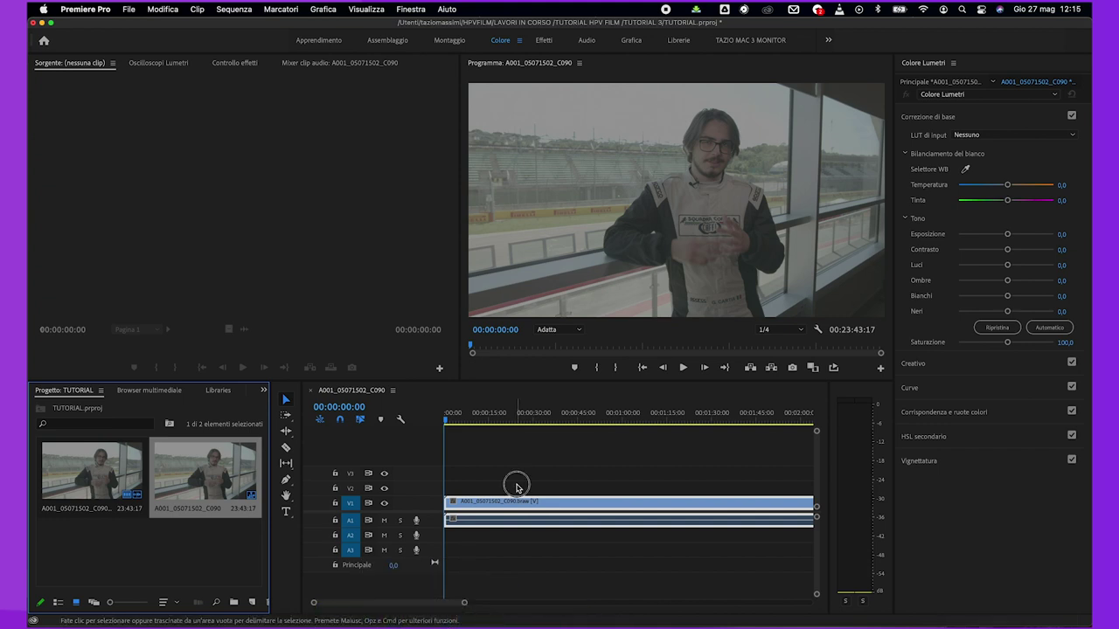
Deselect the clip and zoom the timeline out to fit the whole interview sequence.
click(515, 487)
key(backslash)
key(minus)
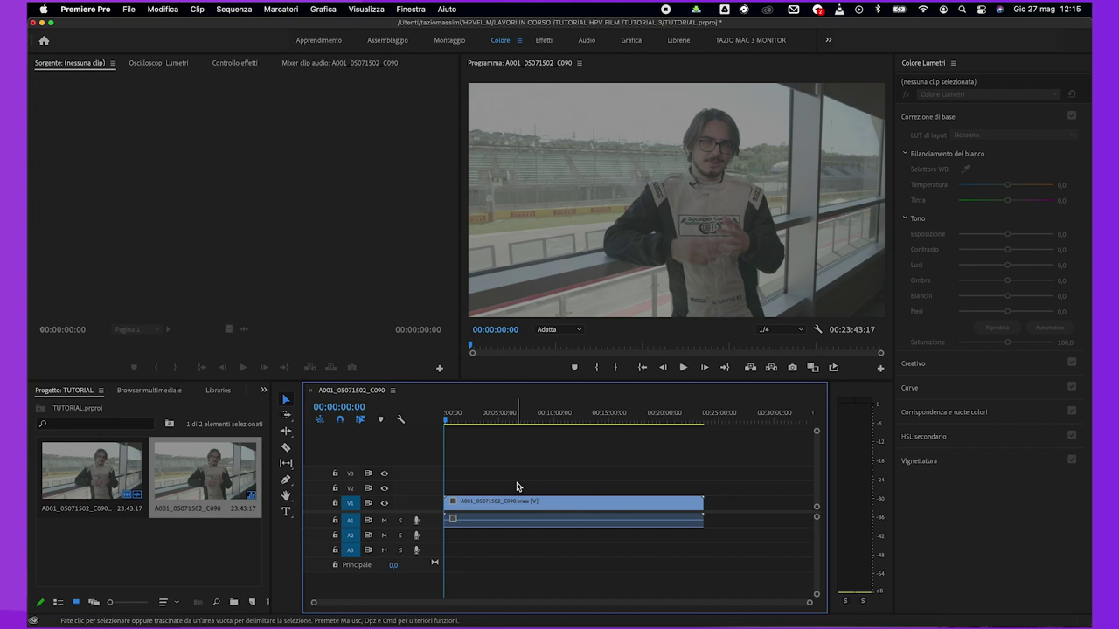
Give the timeline clip the Mango orange label.
right_click(558, 511)
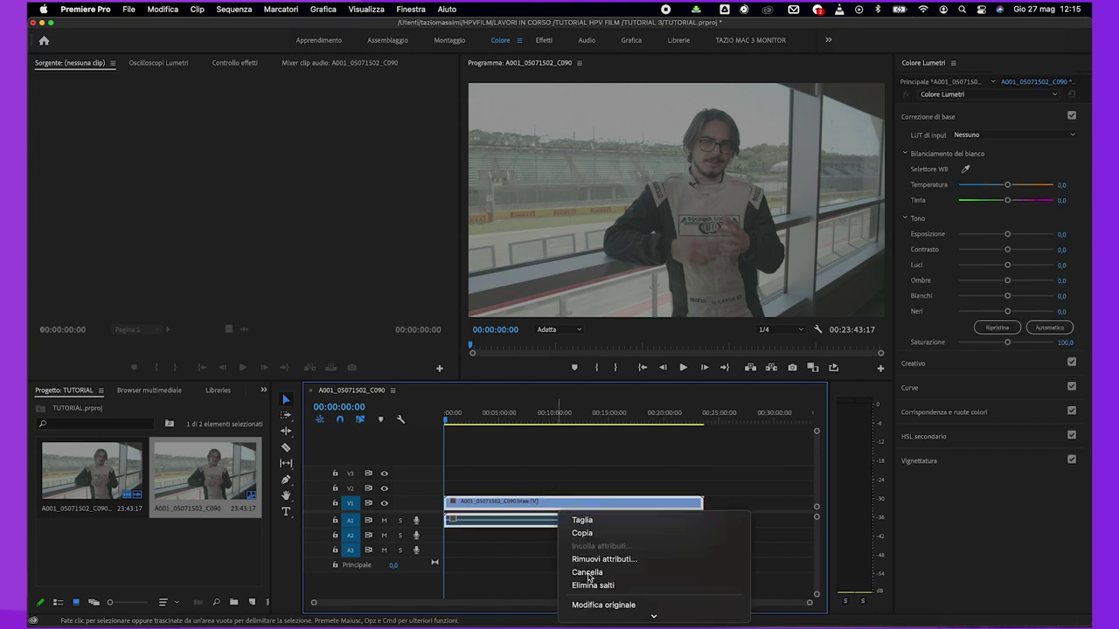
scroll(588, 577, down, 10)
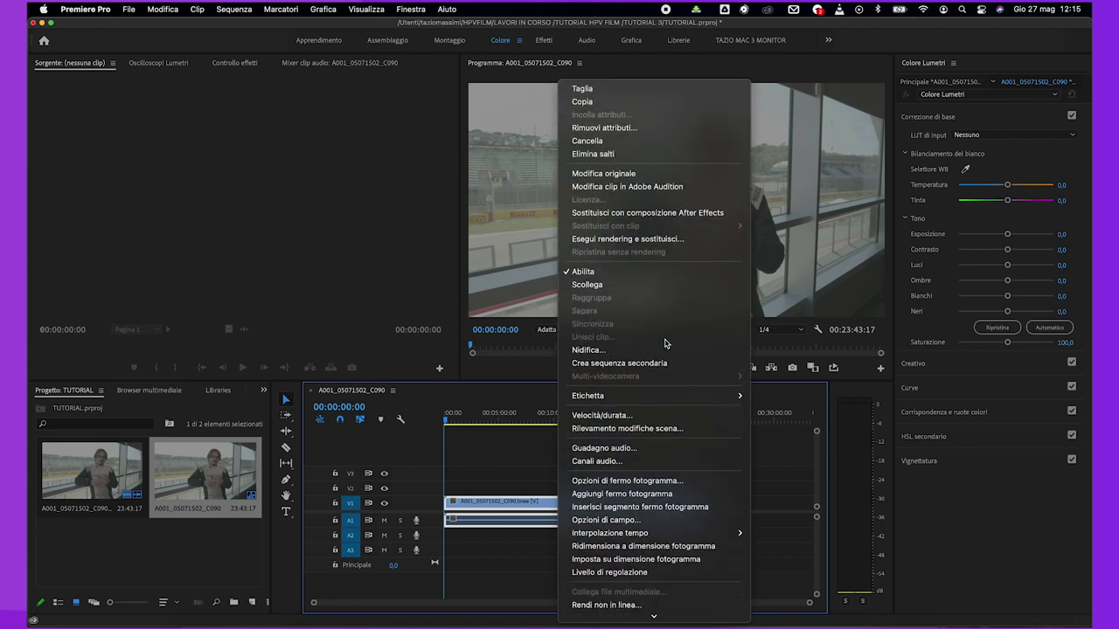
mouse_move(644, 399)
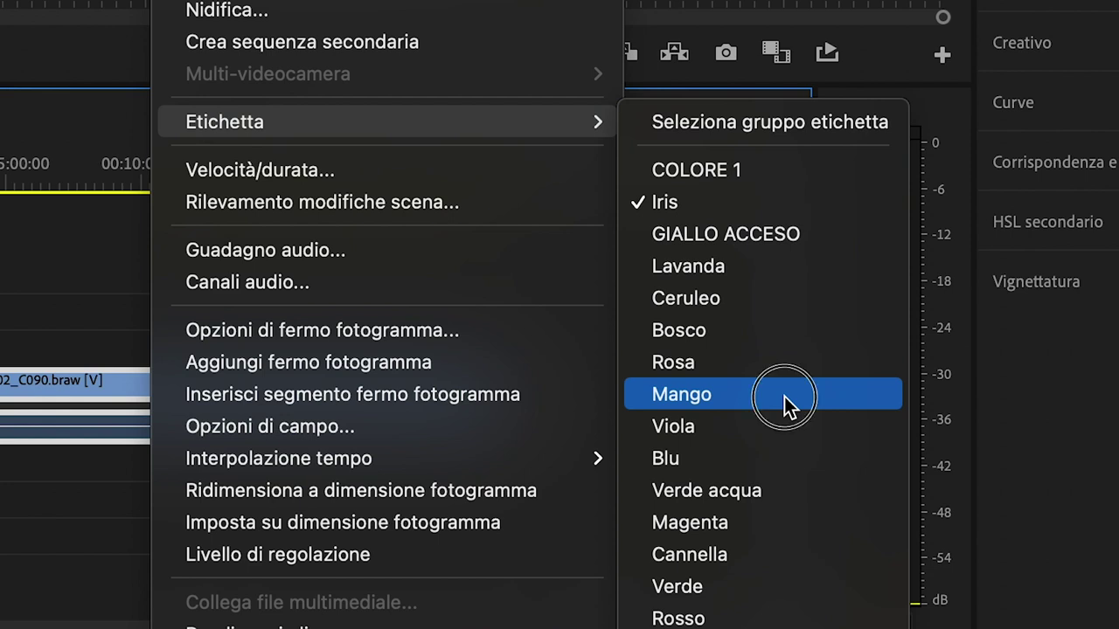
click(784, 396)
Change the clip's label from Mango to Ceruleo cyan.
right_click(399, 373)
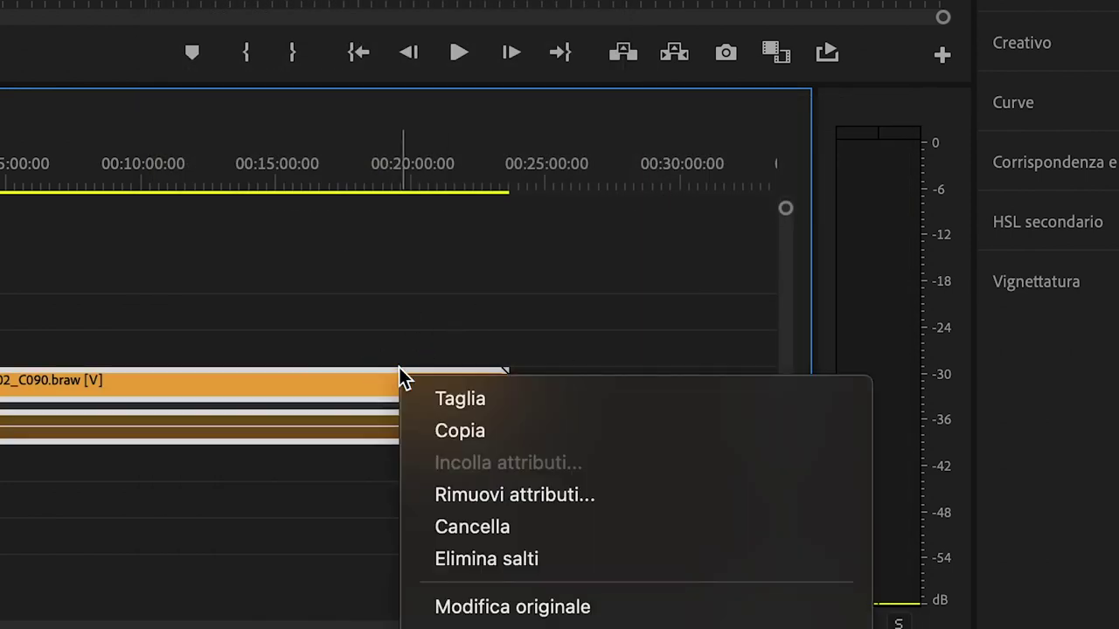
scroll(630, 437, down, 10)
scroll(636, 315, down, 10)
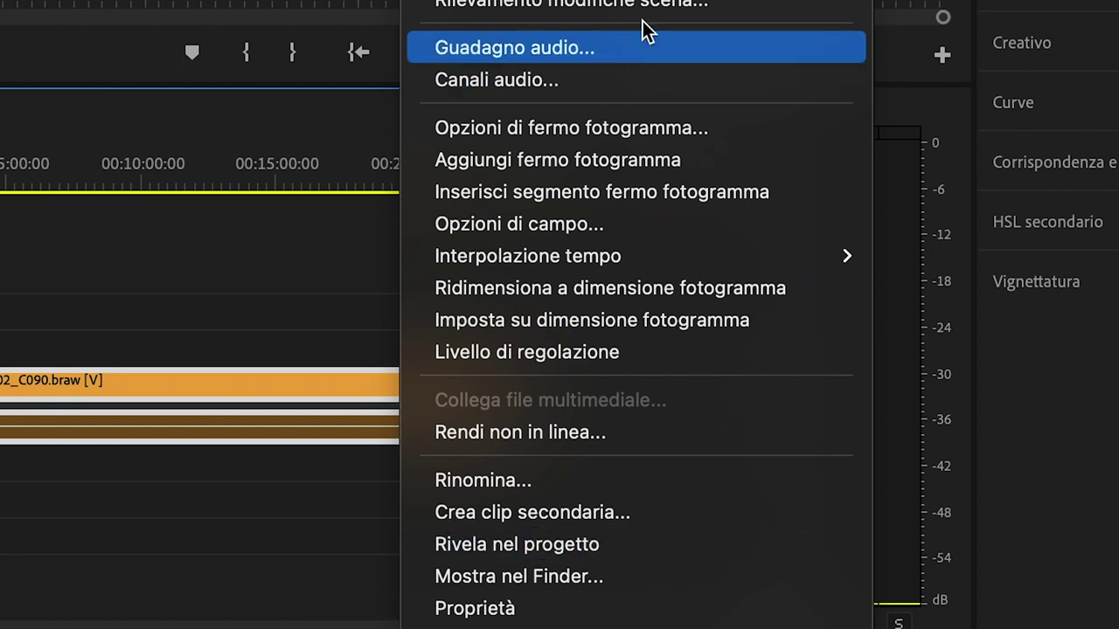
mouse_move(664, 2)
click(970, 116)
Check the cyan clip's label options, leave them unchanged, and deselect the clip.
click(267, 384)
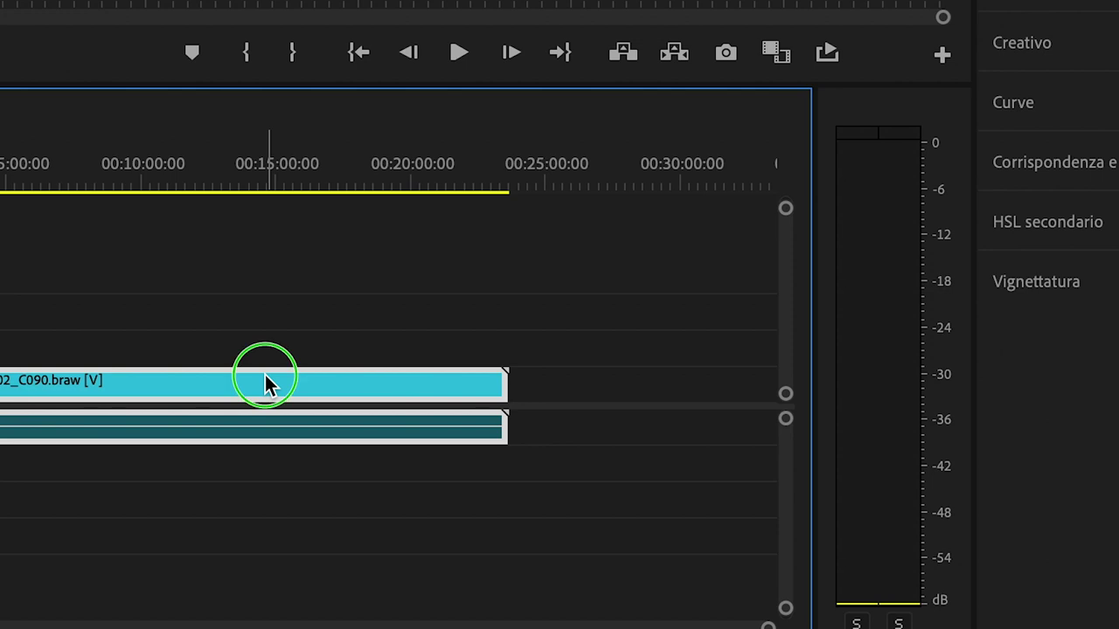
right_click(267, 385)
scroll(376, 614, down, 5)
scroll(367, 230, down, 5)
mouse_move(367, 230)
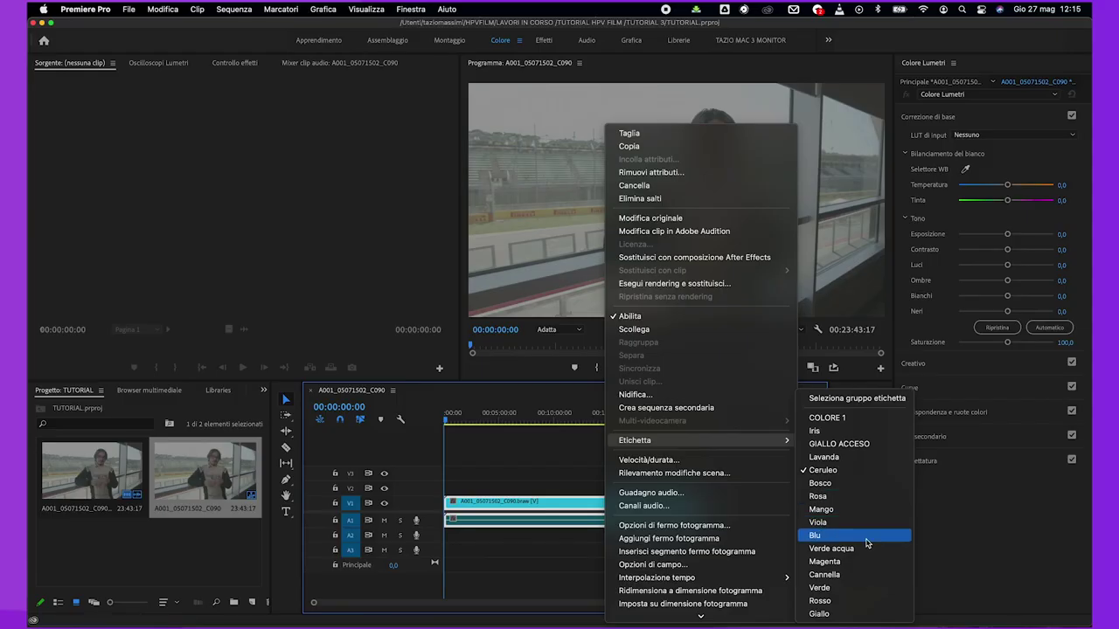
click(532, 452)
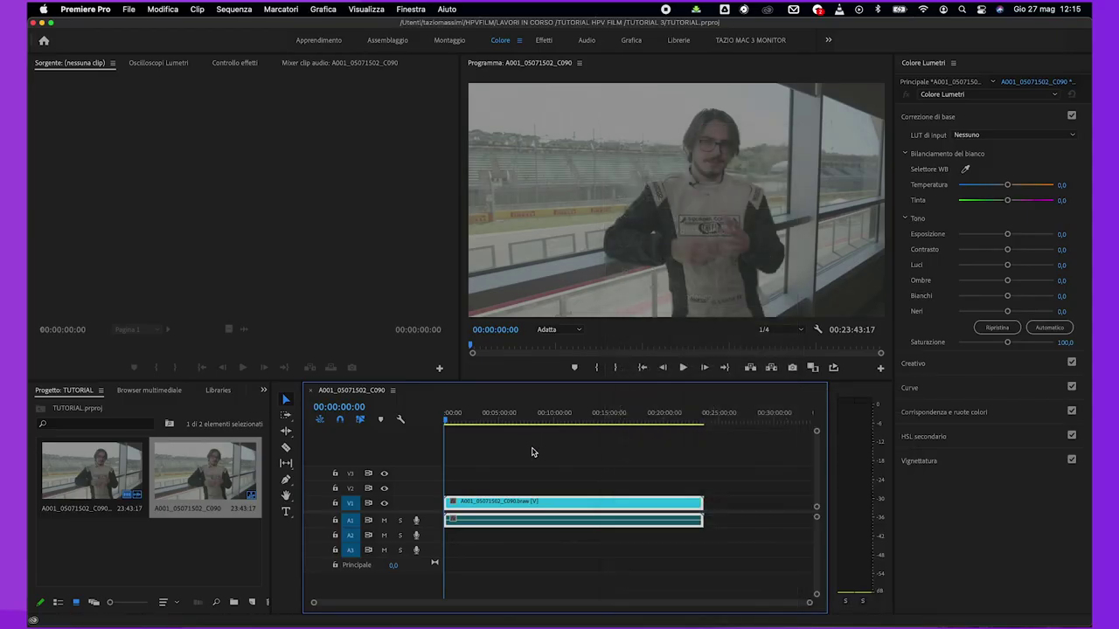
click(532, 464)
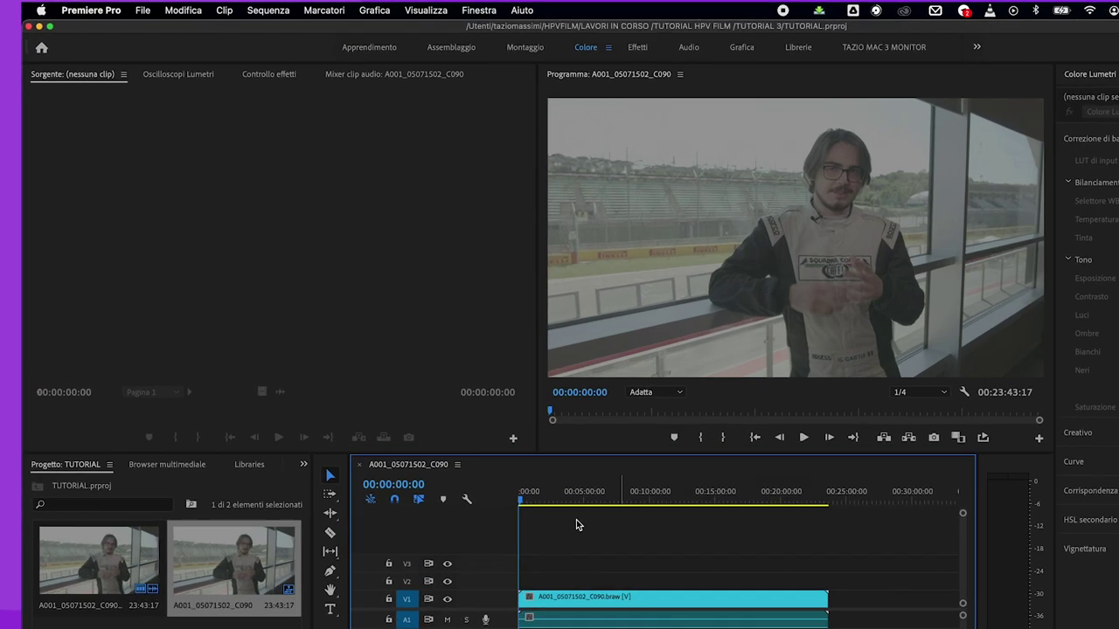
In the label preferences, rename the Iris label to COLORE 2.
click(84, 9)
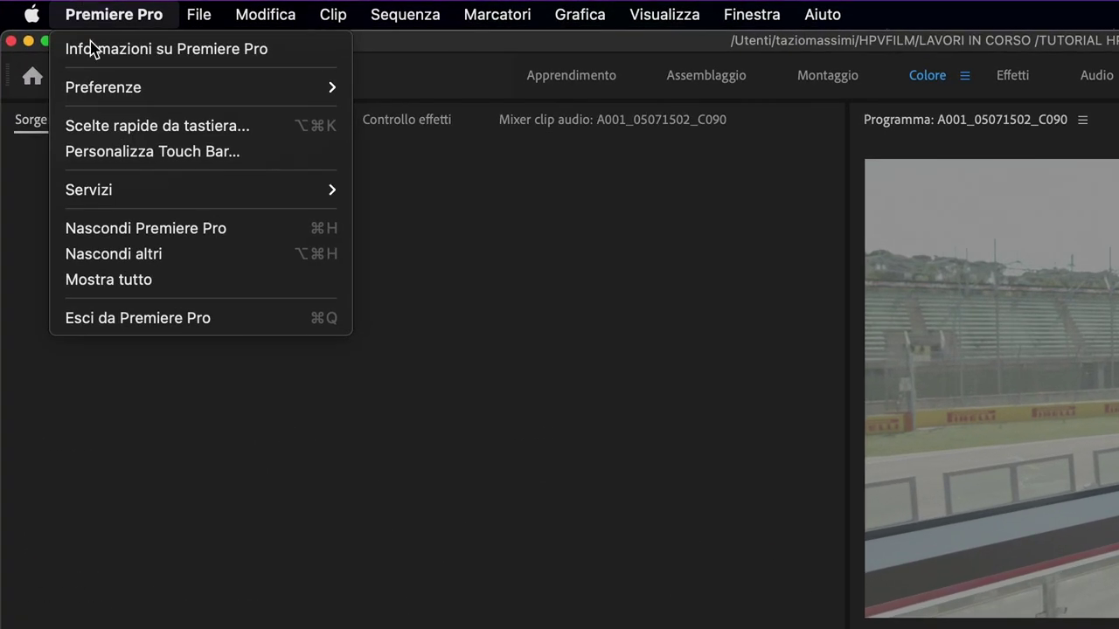
mouse_move(141, 91)
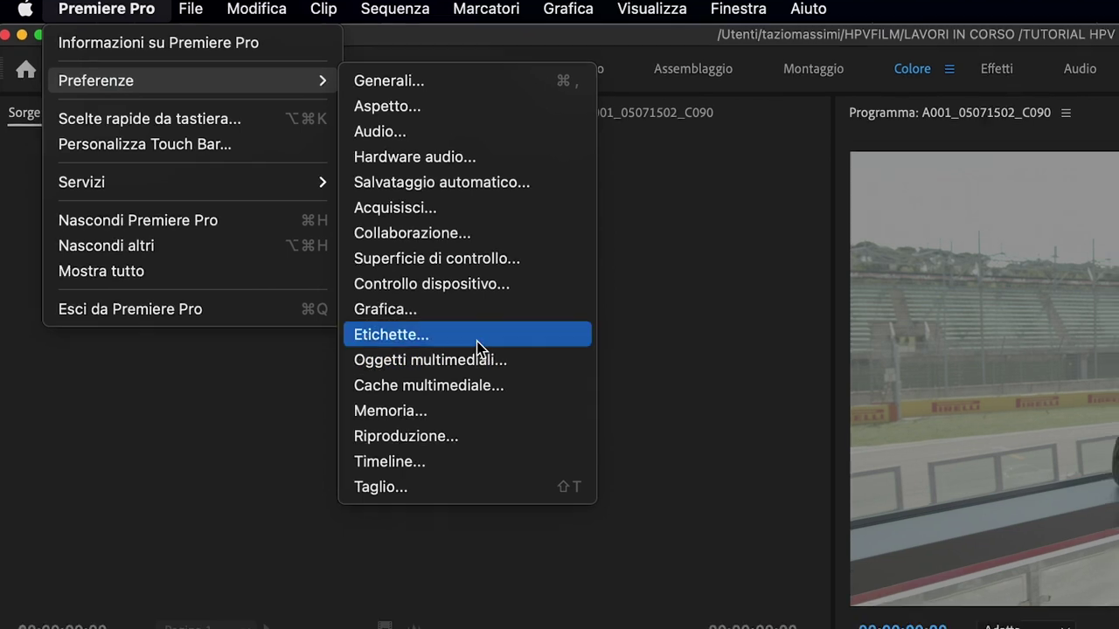
click(486, 346)
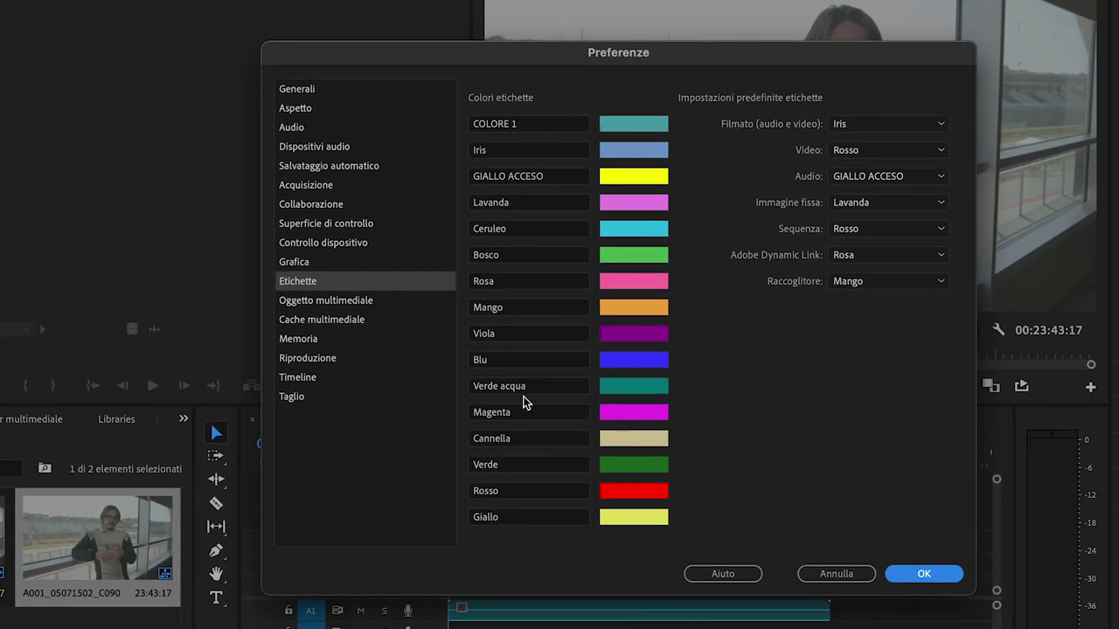
click(527, 127)
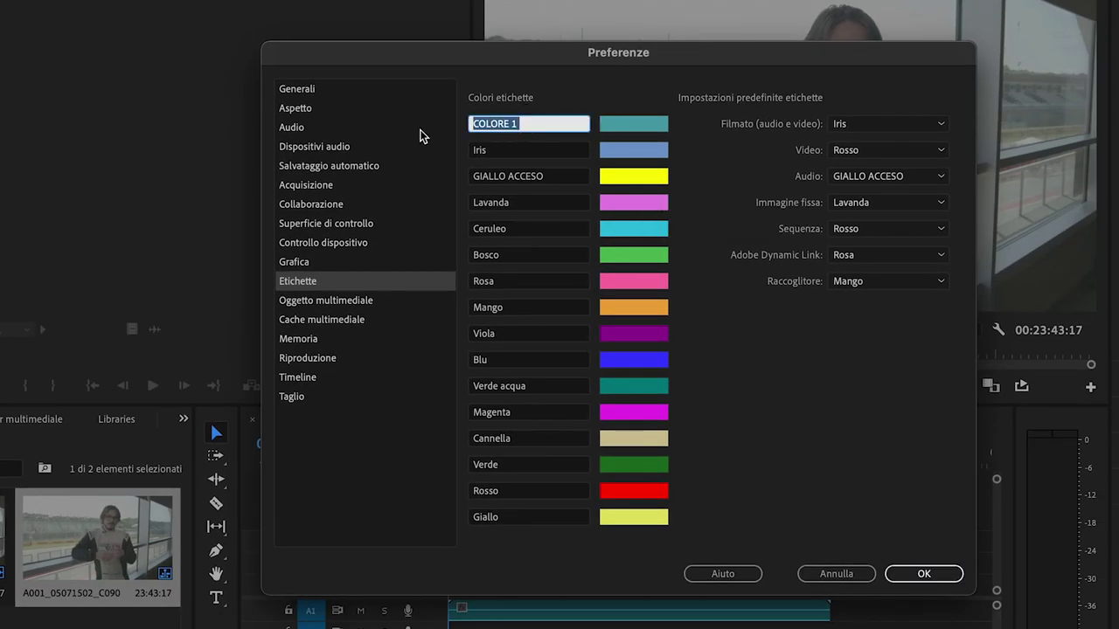
key(Tab)
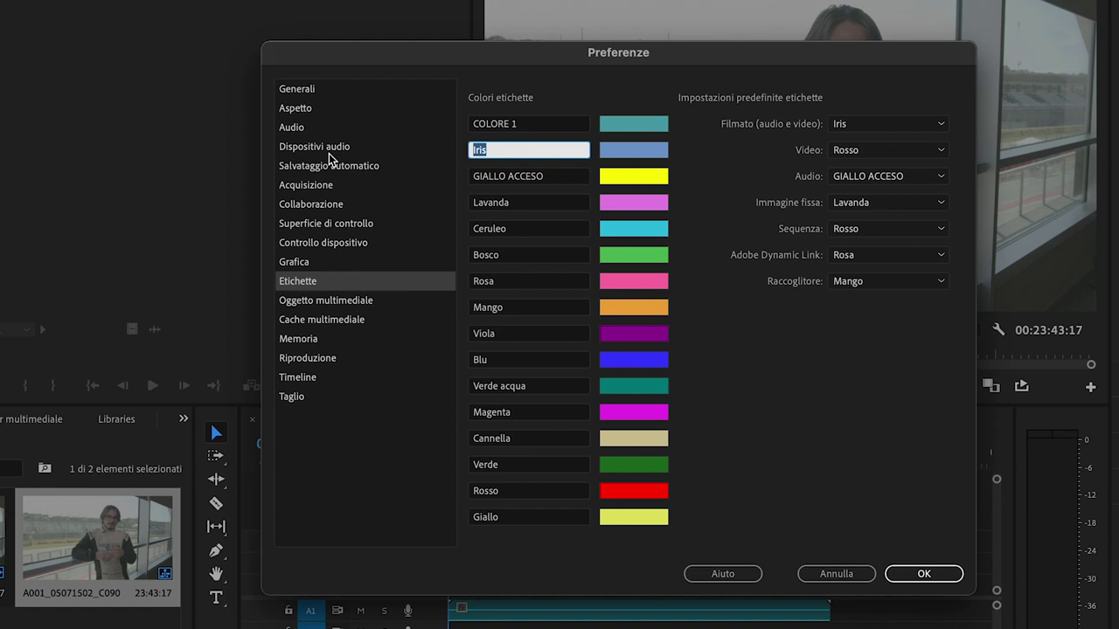
text(COLORE 2)
Set the COLORE 2 label colour to green 00C27D.
click(645, 152)
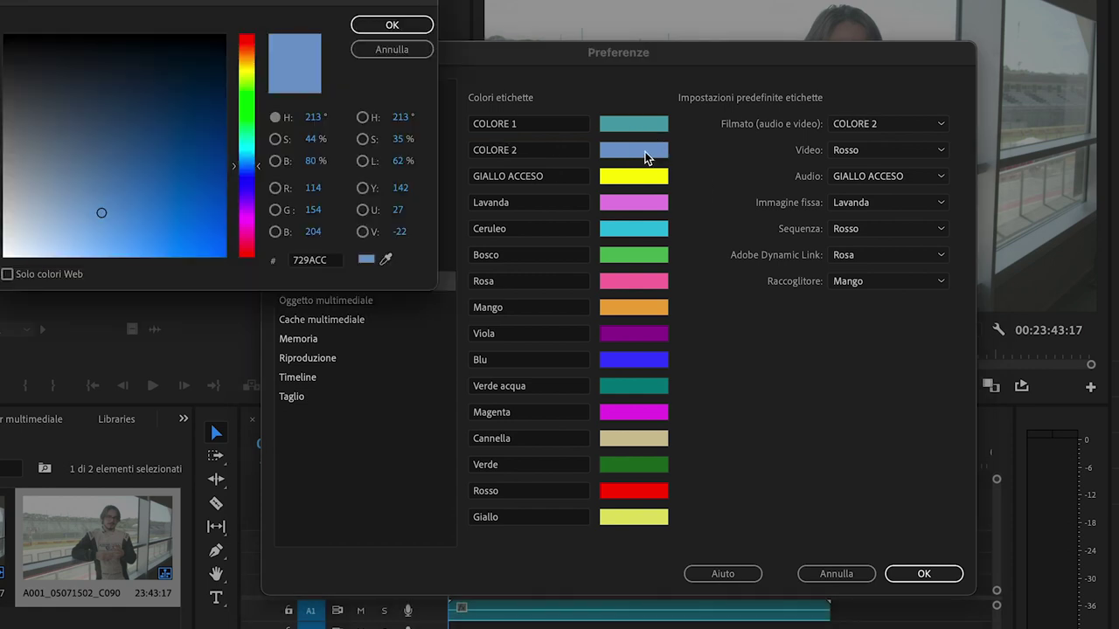
click(249, 68)
click(245, 178)
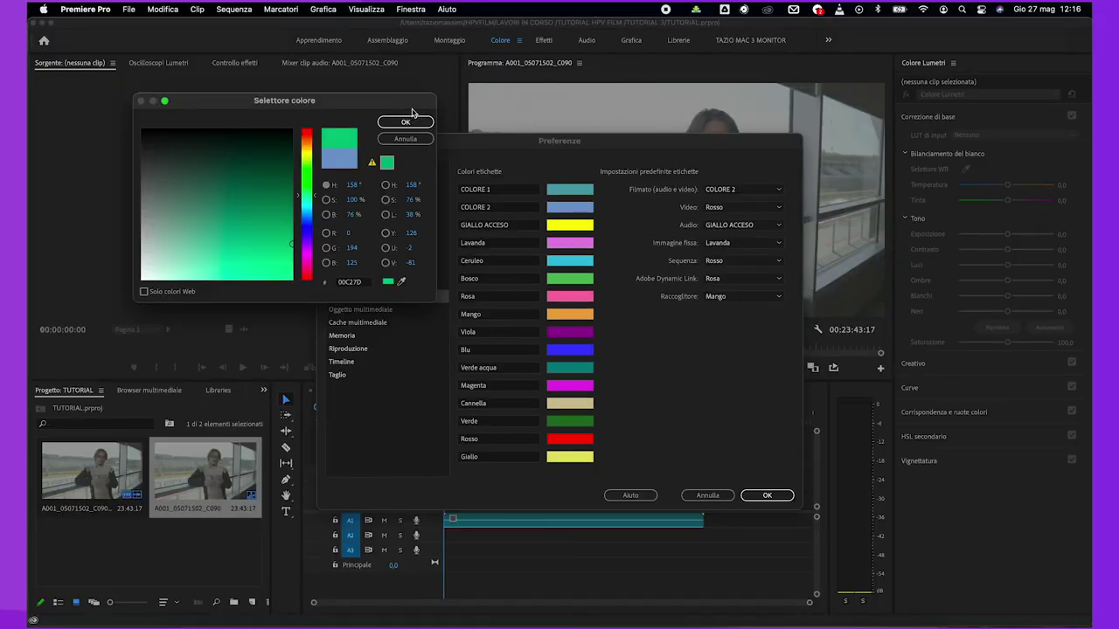
click(407, 122)
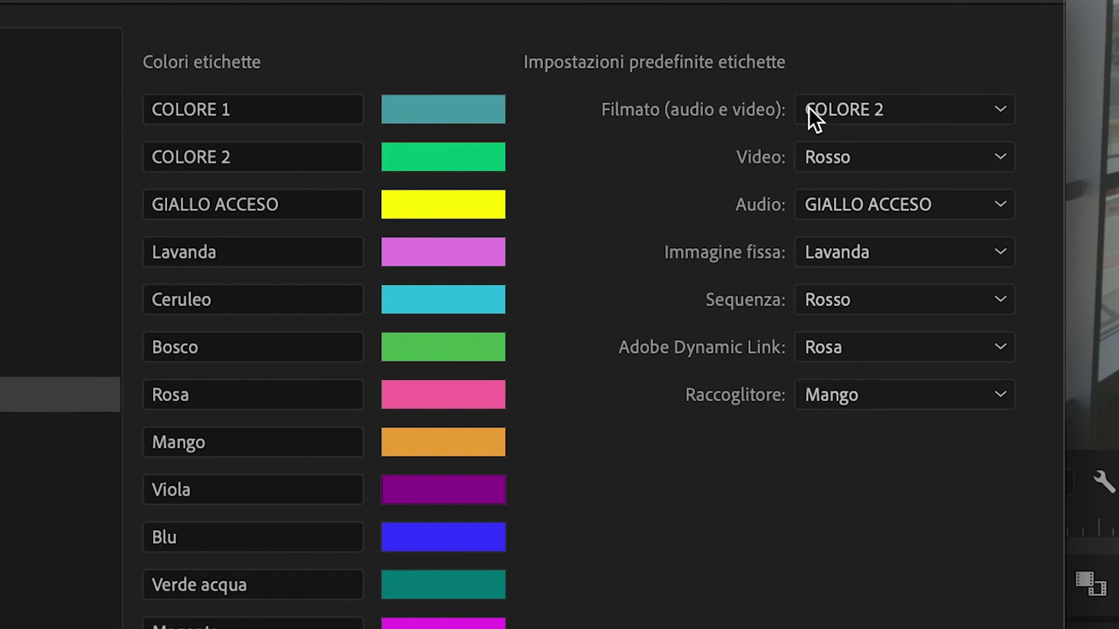
Try COLORE 1, then set Filmato (audio e video) default to Giallo; Video stays Rosso.
click(709, 192)
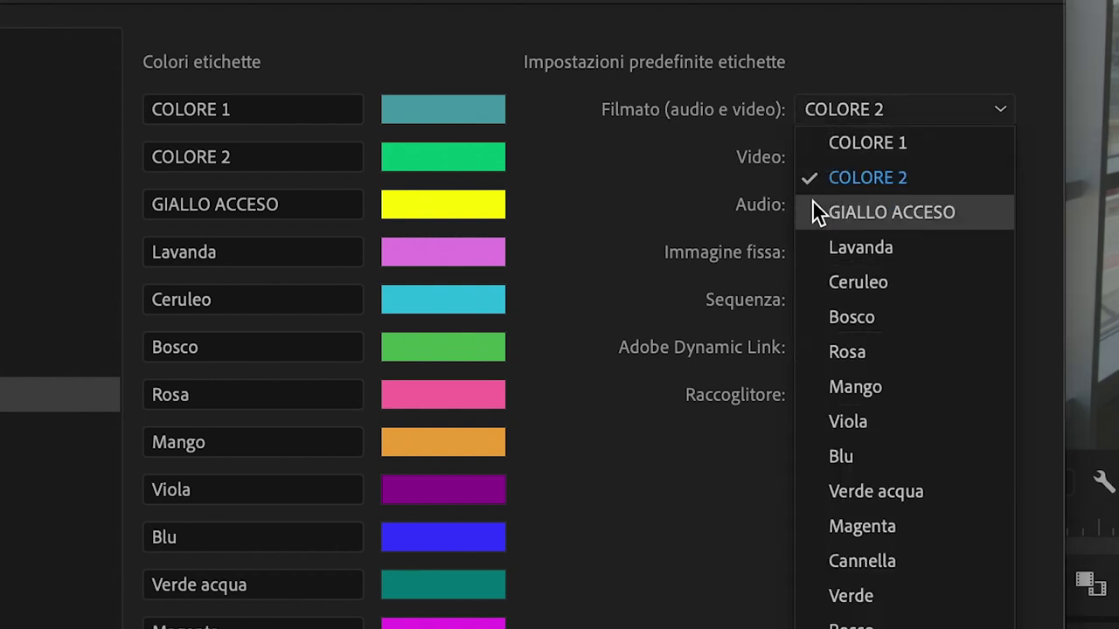
click(749, 408)
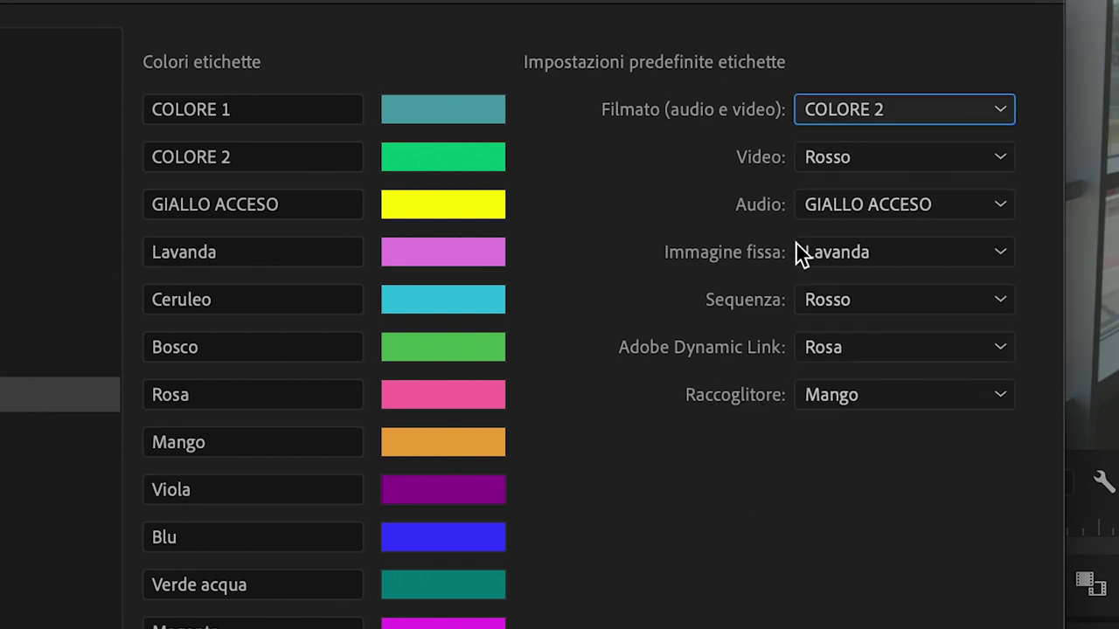
click(823, 114)
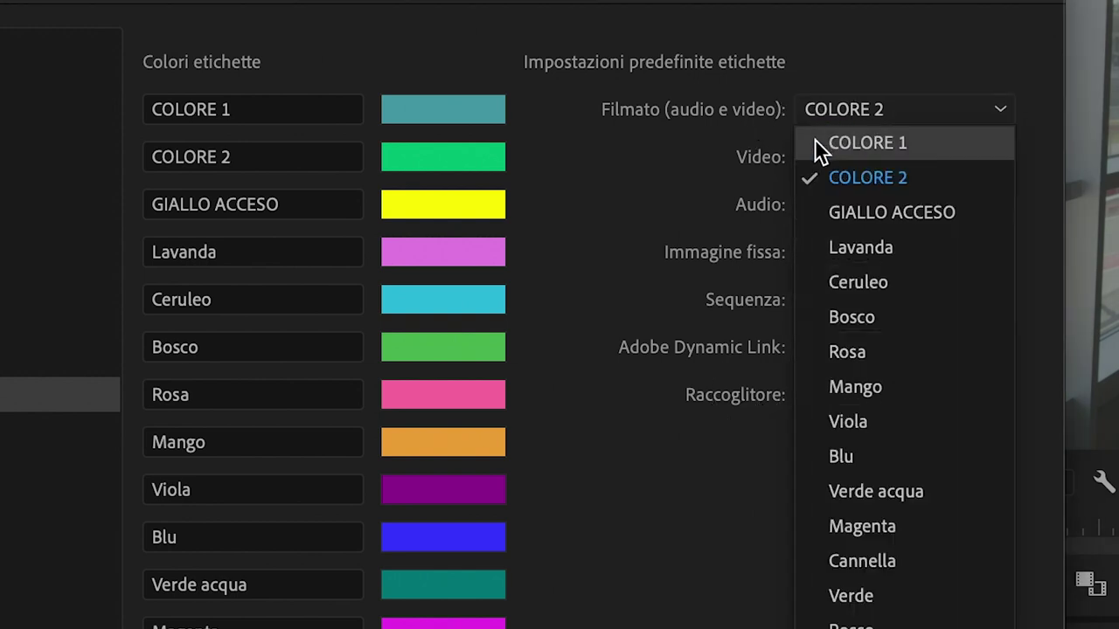
click(815, 142)
click(827, 117)
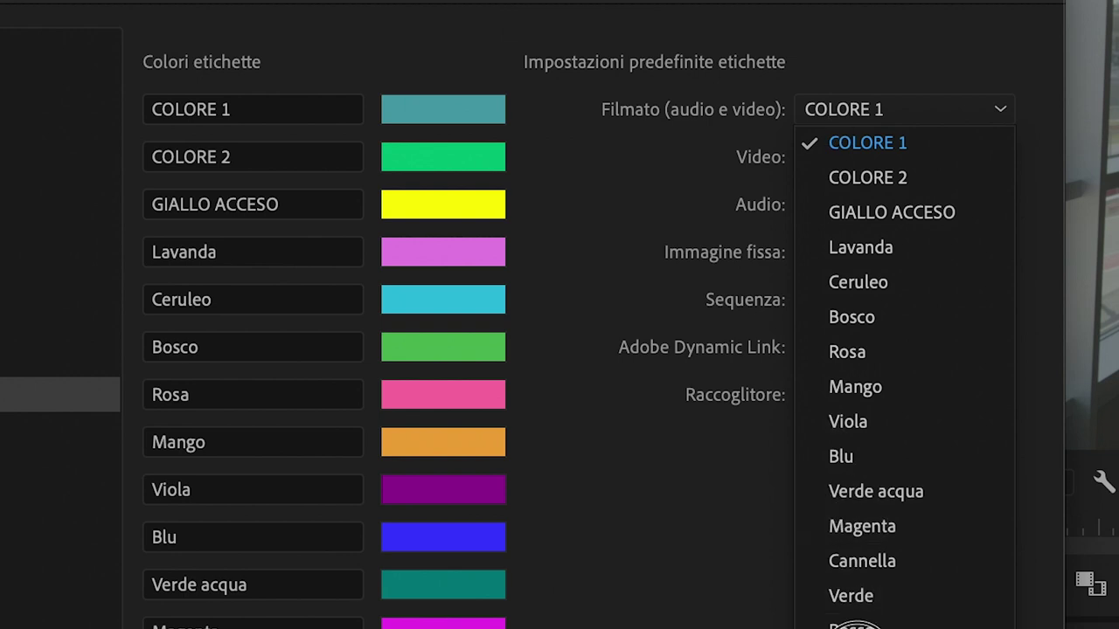
click(855, 625)
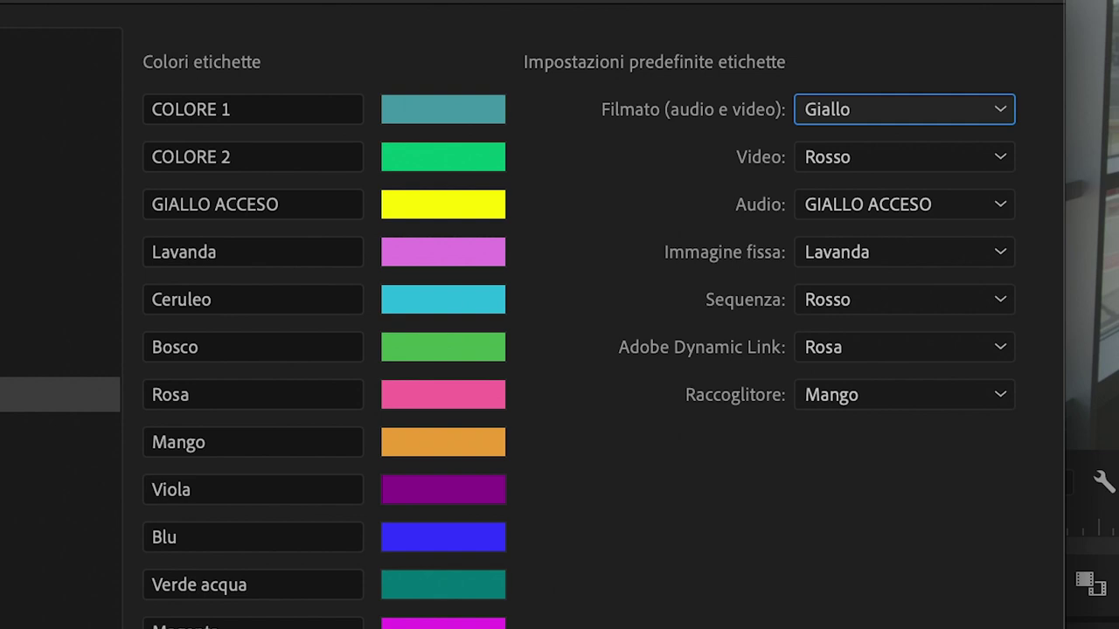
click(956, 166)
click(656, 305)
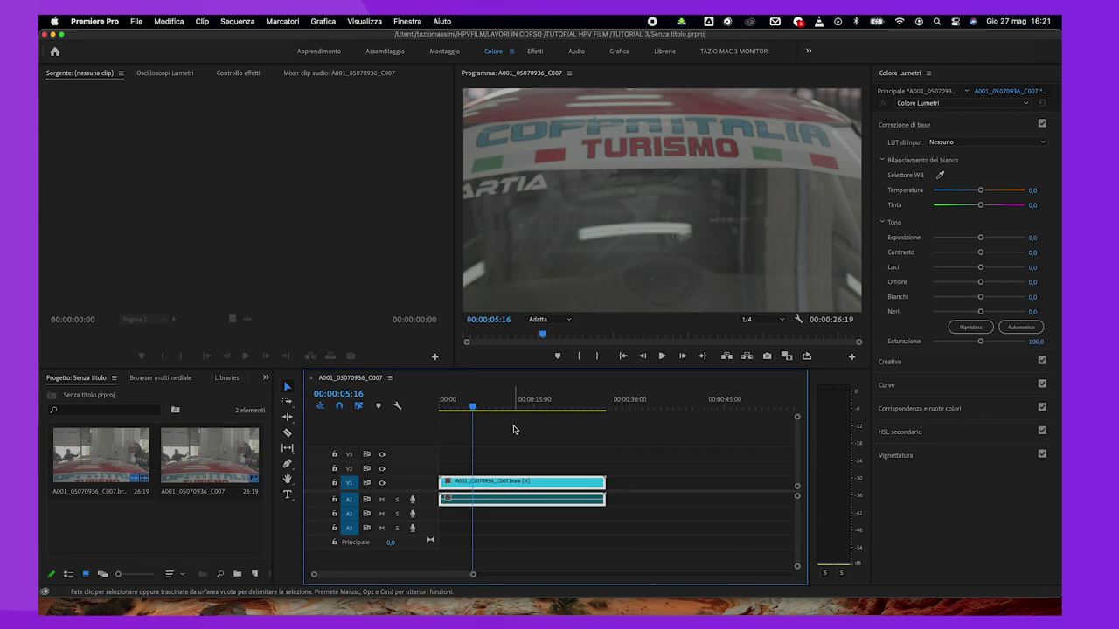
Split the race-car clip into four pieces, starting at 00:05:16.
key(super+k)
click(525, 399)
key(super+k)
click(565, 399)
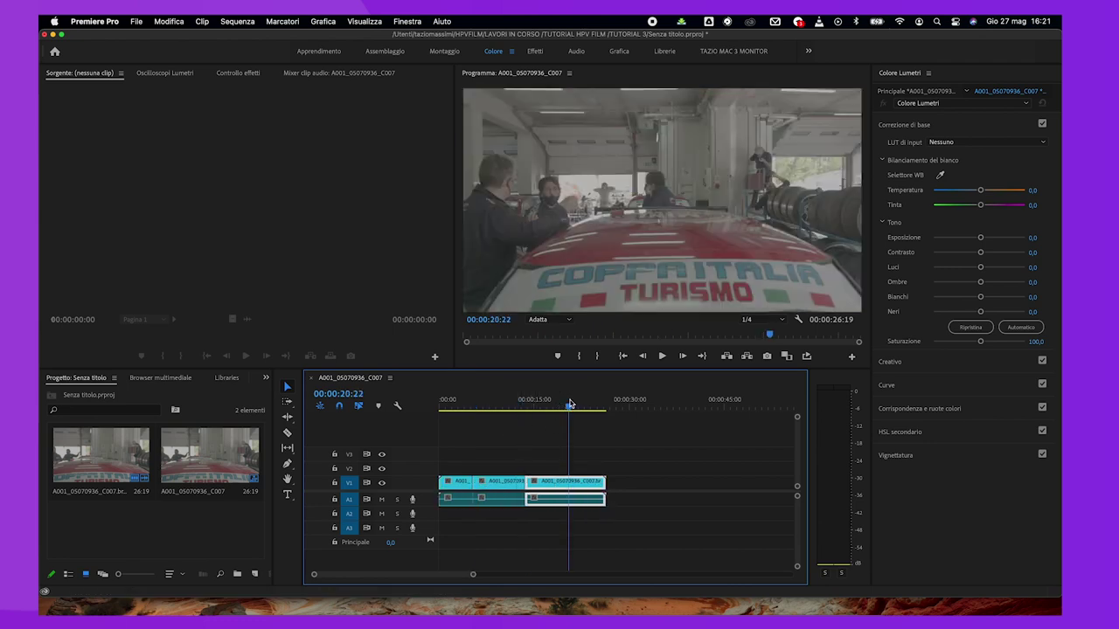
key(super+k)
drag(566, 400, 556, 399)
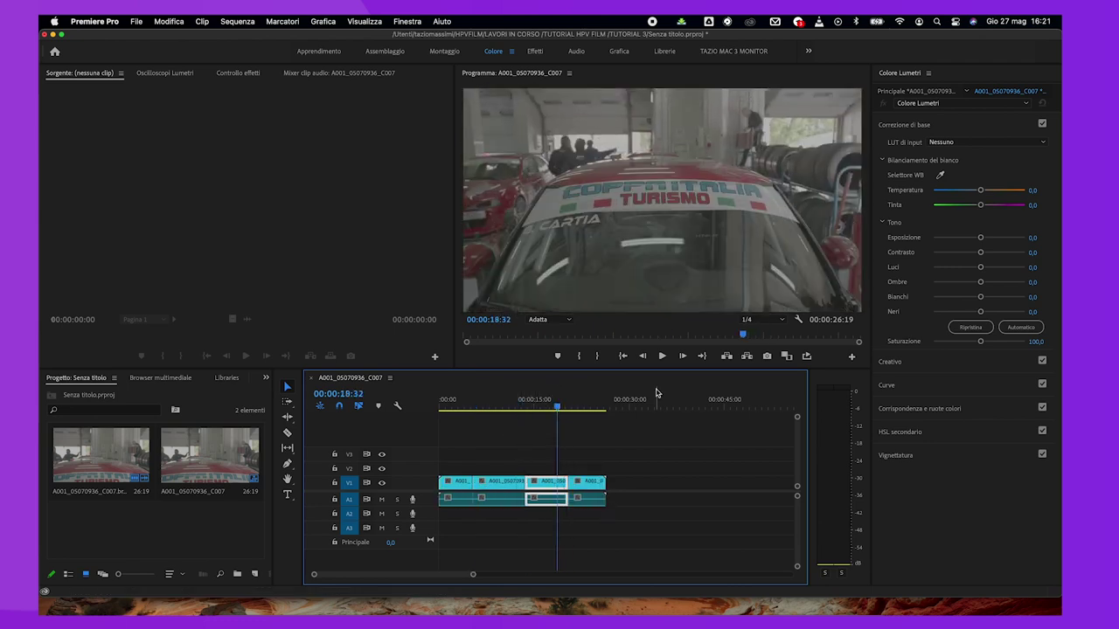
Grade the third clip with Saturazione 0, Luci -100 and Temperatura -100.
drag(980, 341, 899, 342)
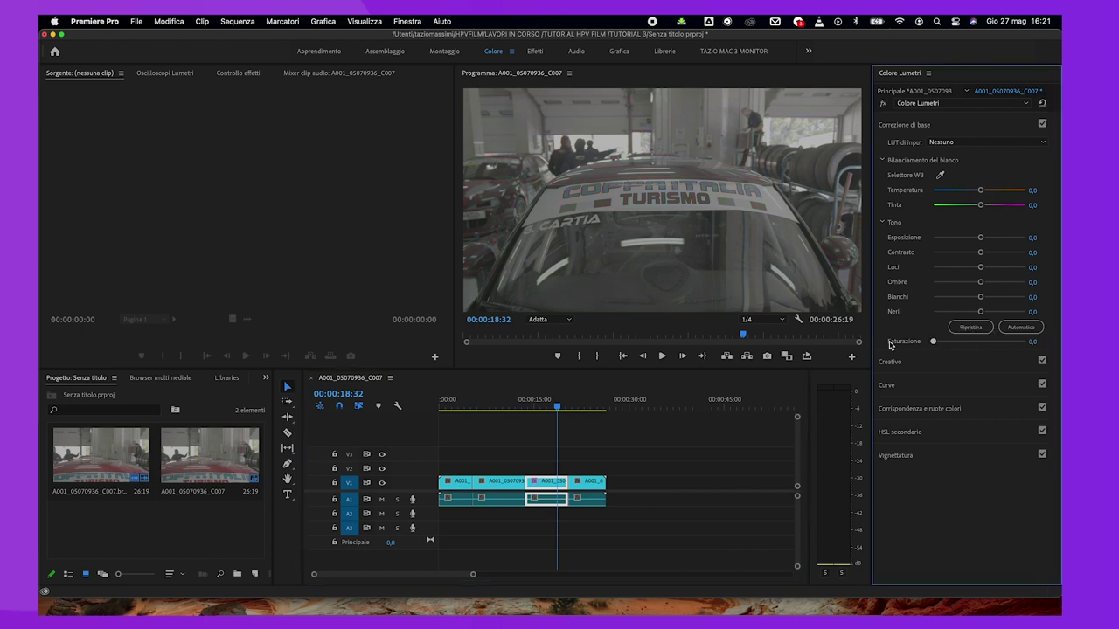
drag(981, 266, 870, 261)
drag(979, 188, 811, 191)
Bring up the Effetti panel from the hidden panels list.
click(235, 379)
click(265, 377)
click(281, 442)
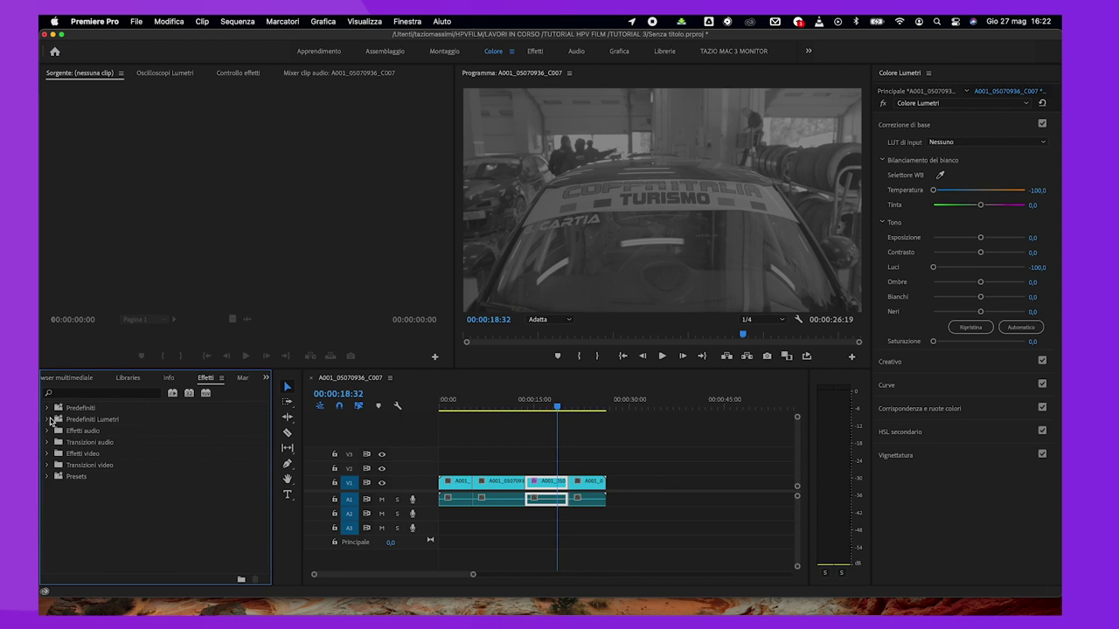
Drag Inverti from Effetti video > Canale onto the third clip.
click(49, 419)
click(48, 488)
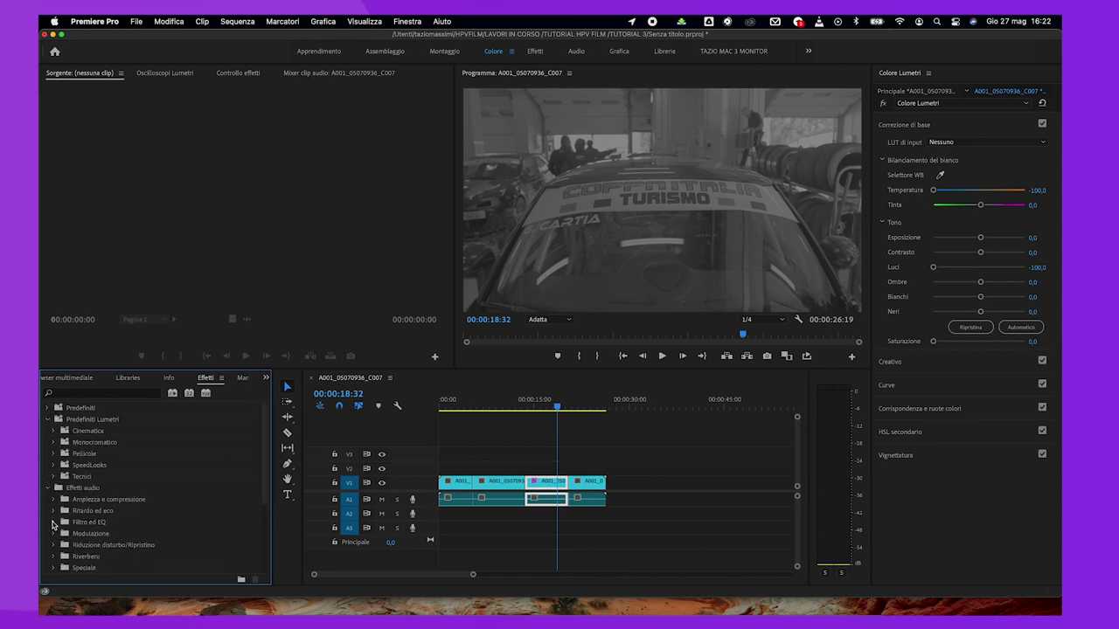
click(48, 488)
click(48, 499)
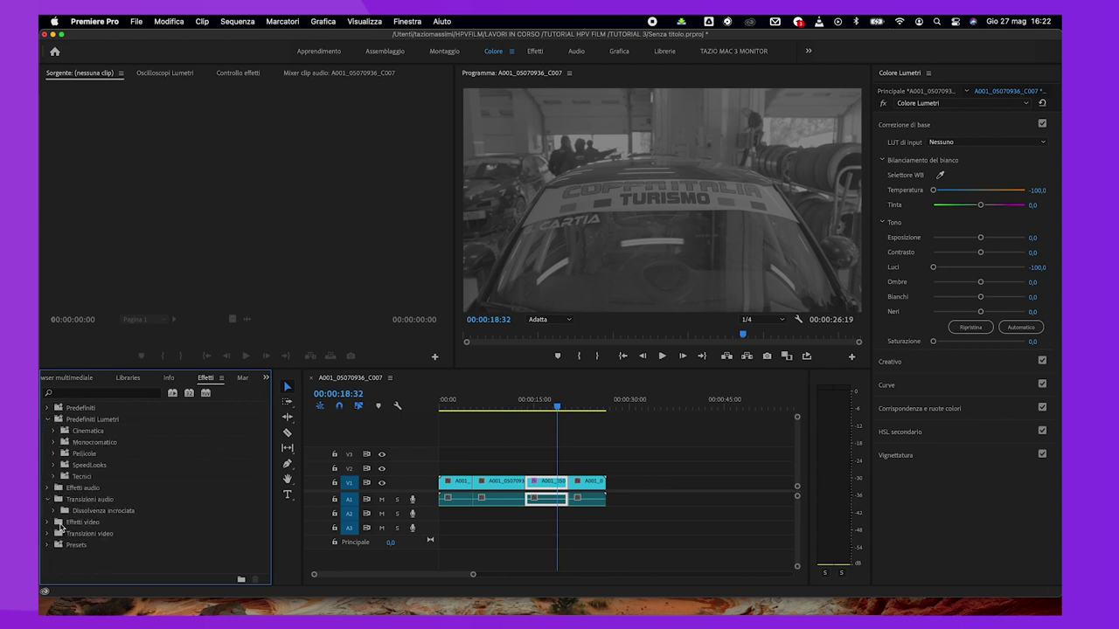
click(48, 522)
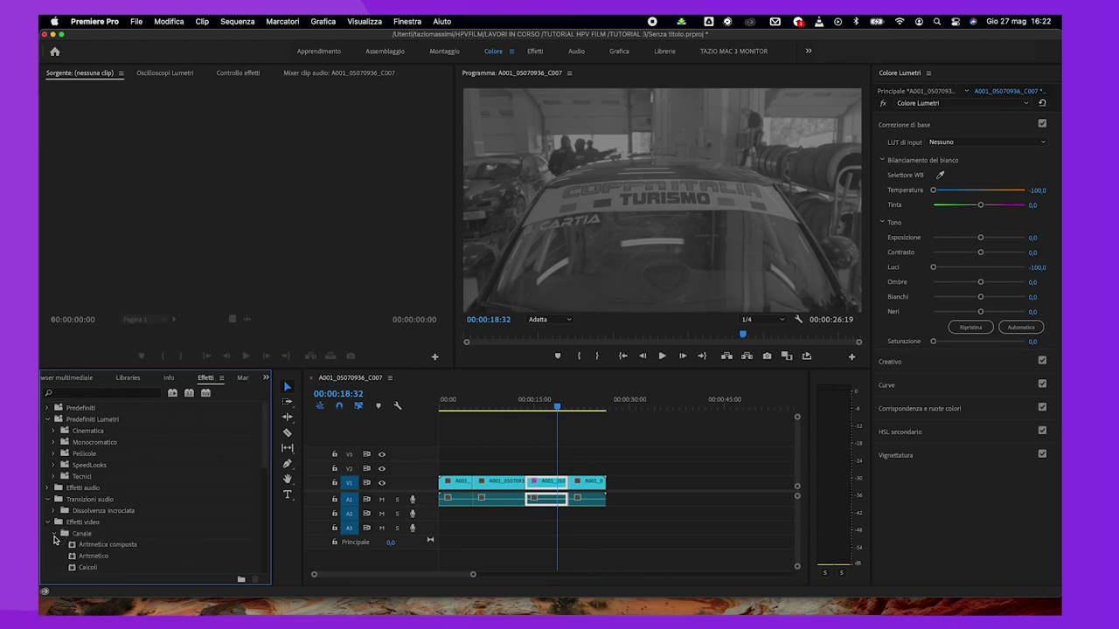
click(53, 533)
scroll(96, 490, down, 5)
mouse_move(87, 475)
mouse_down()
mouse_move(500, 498)
mouse_move(542, 480)
mouse_up()
Review the clip's effects in Controllo effetti, leaving Colore Lumetri unchanged.
click(159, 71)
click(218, 73)
click(114, 274)
scroll(118, 236, down, 5)
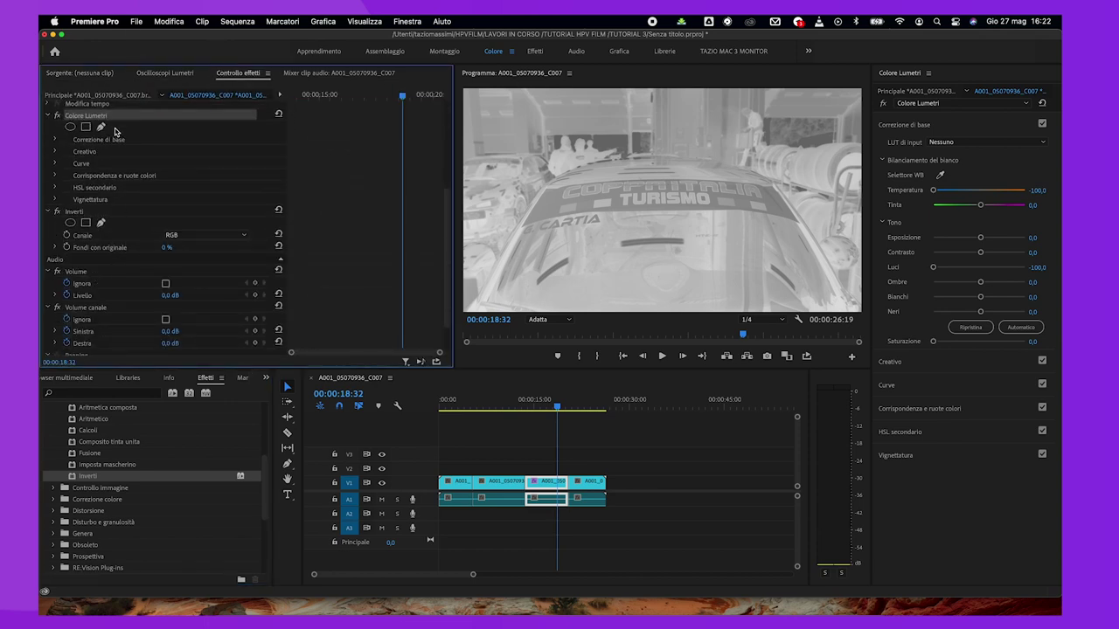
right_click(104, 116)
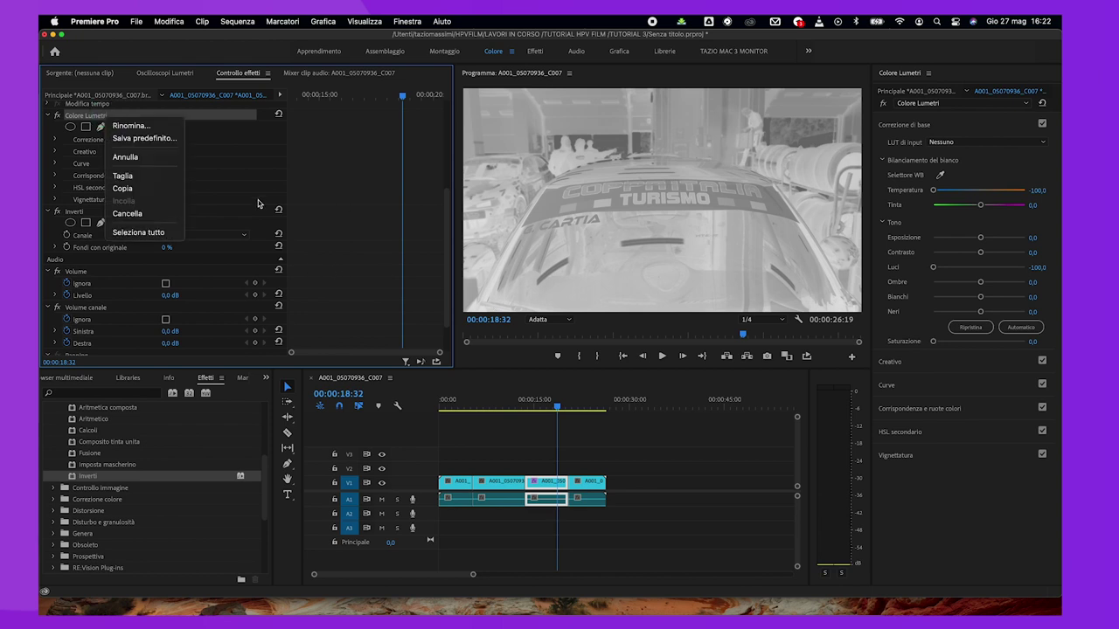
click(312, 192)
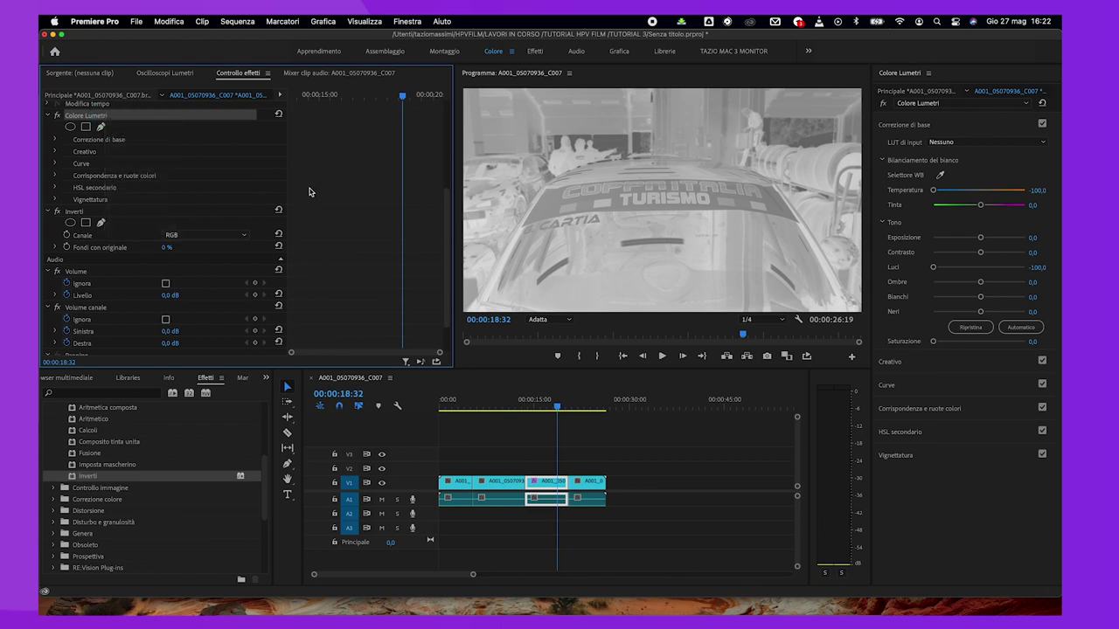
Copy the inverted clip, then open Incolla attributi on the sequence's last clip.
right_click(555, 488)
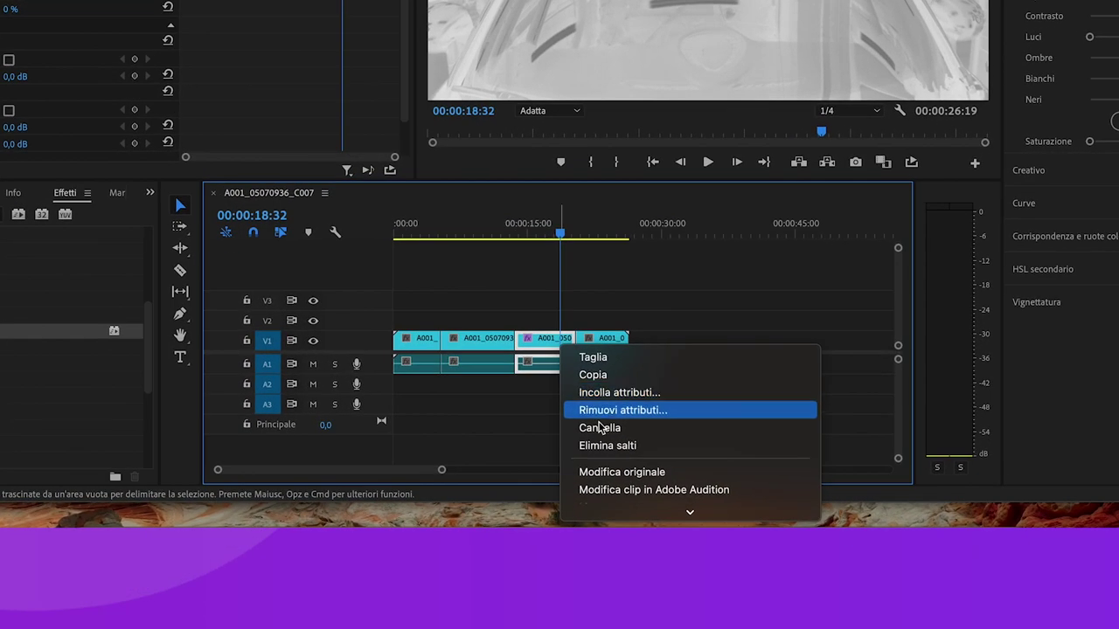
click(599, 375)
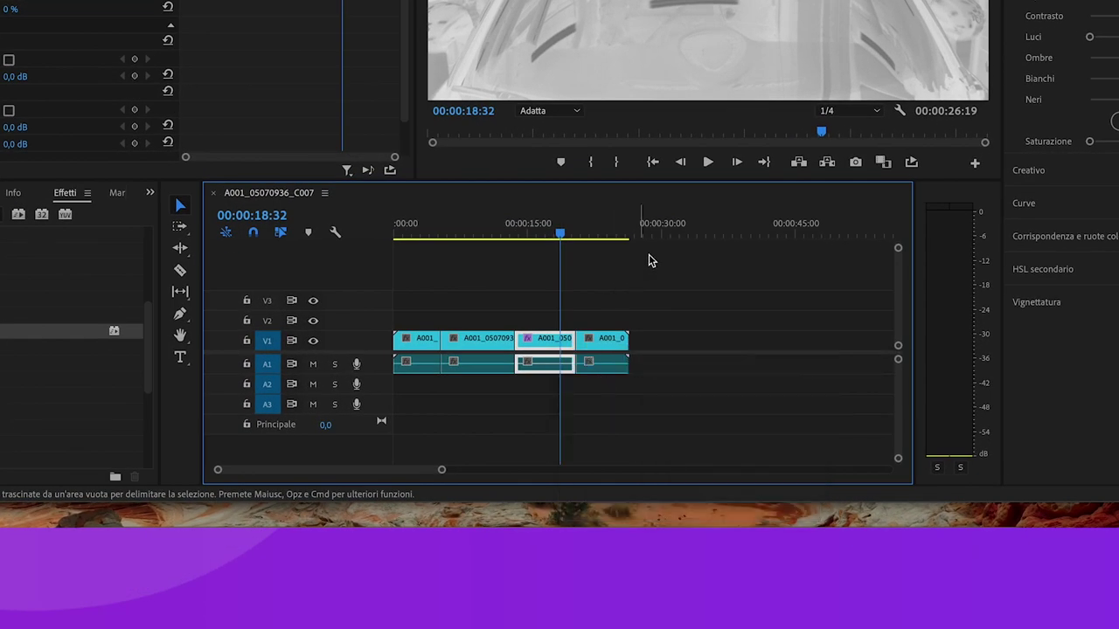
drag(651, 257, 579, 372)
right_click(600, 353)
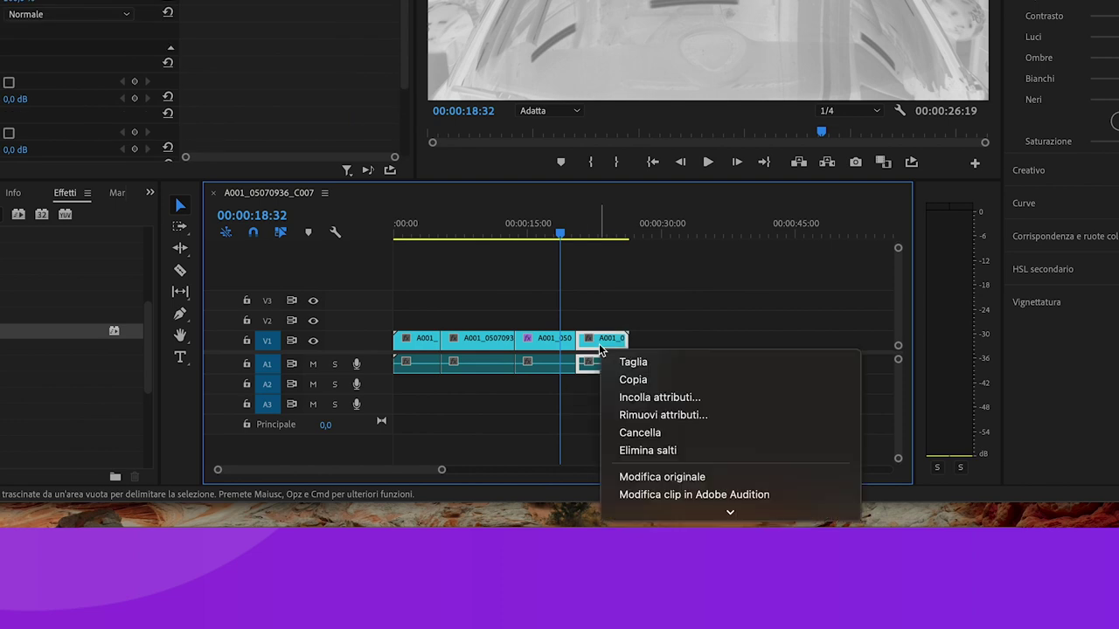
click(634, 398)
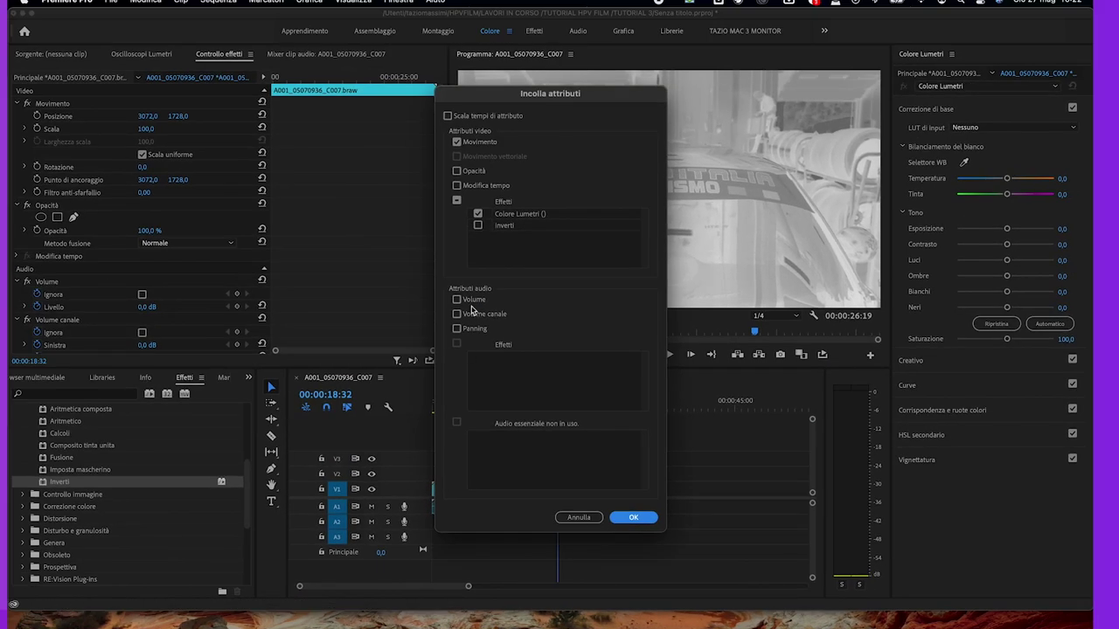
Paste Movimento and Inverti onto the last clip, with Colore Lumetri unticked.
click(456, 141)
click(478, 227)
click(478, 215)
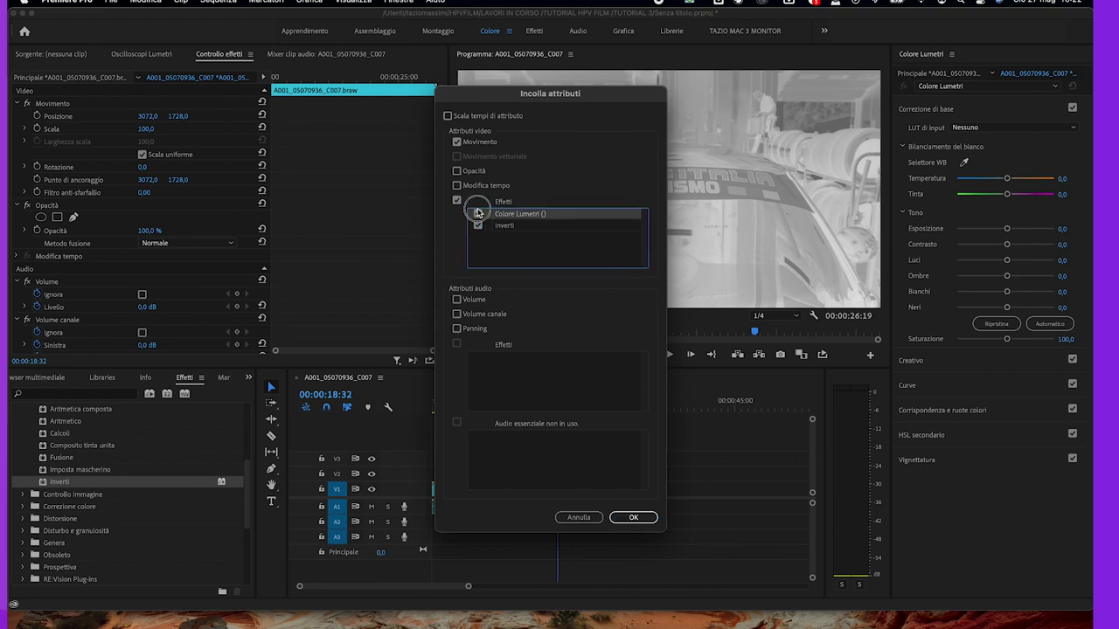
click(478, 216)
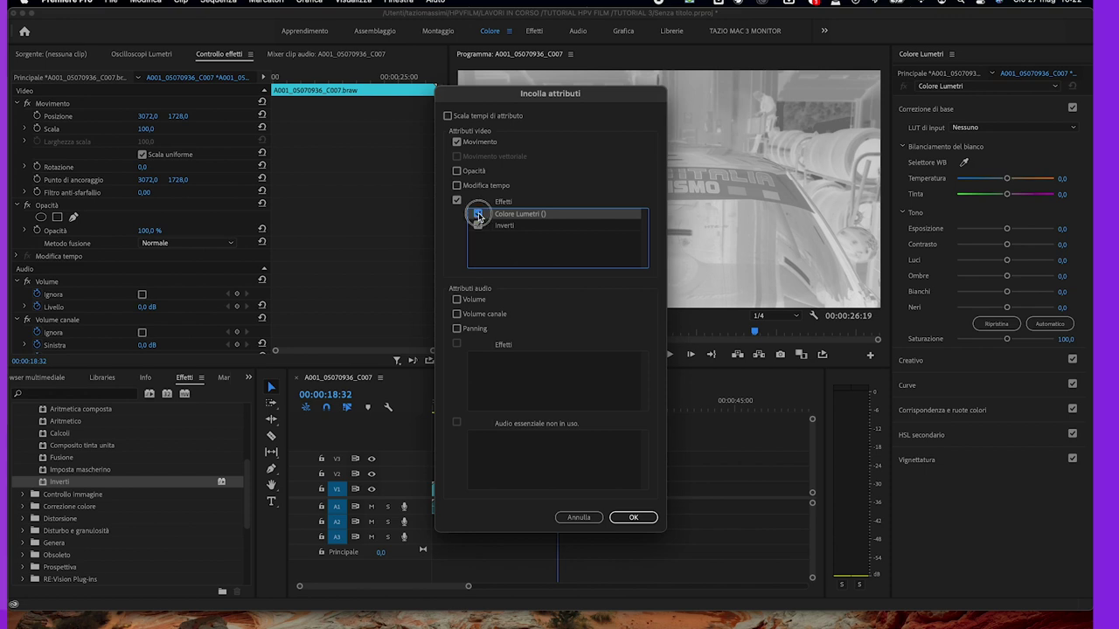
click(633, 518)
click(582, 409)
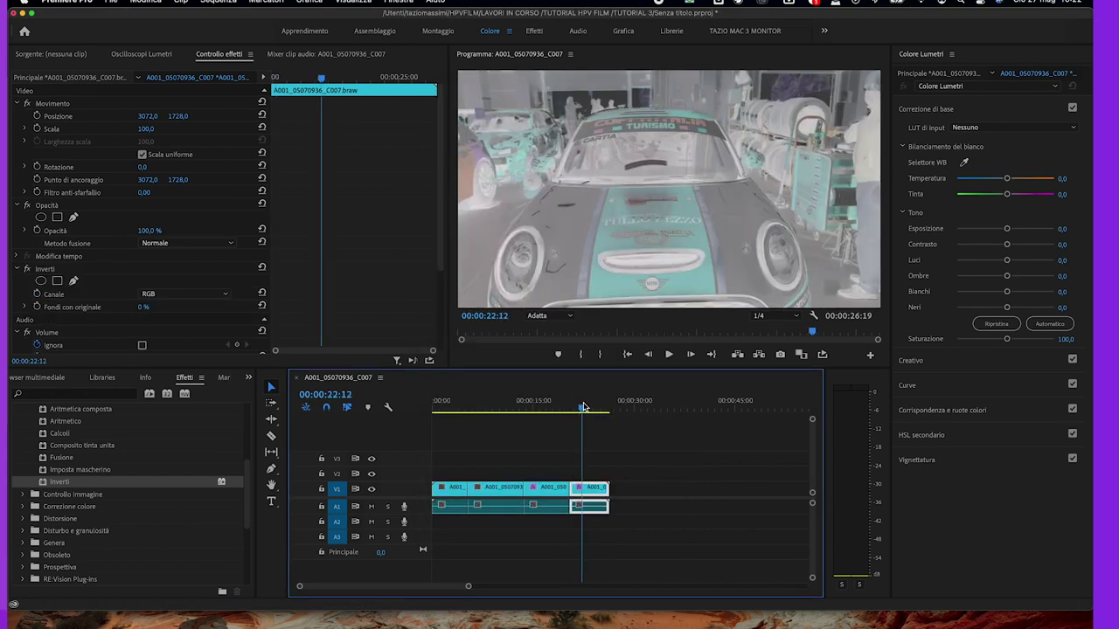
click(562, 411)
drag(562, 413, 594, 406)
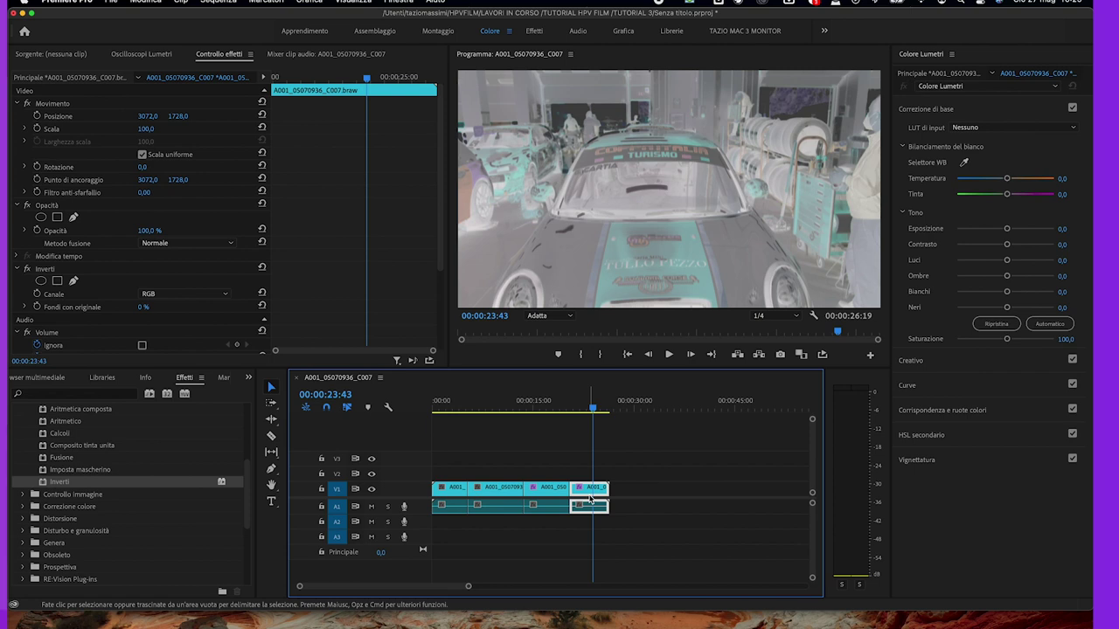
click(500, 406)
mouse_move(501, 407)
mouse_down()
mouse_move(562, 401)
mouse_move(435, 409)
mouse_up()
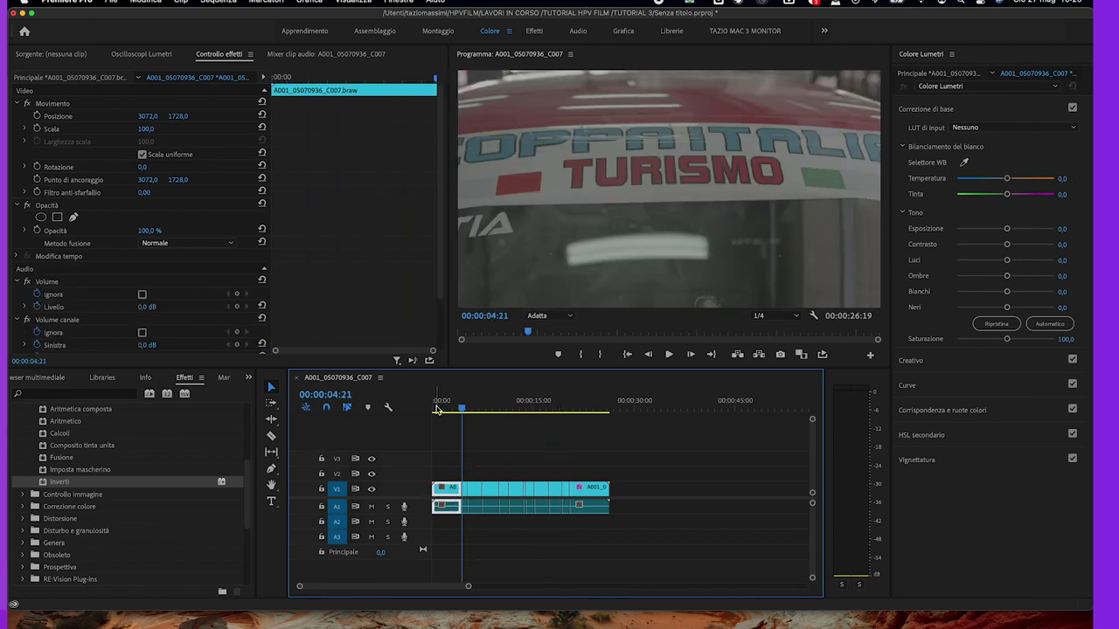
Select every clip in the sequence and bring up Rimuovi attributi.
click(523, 440)
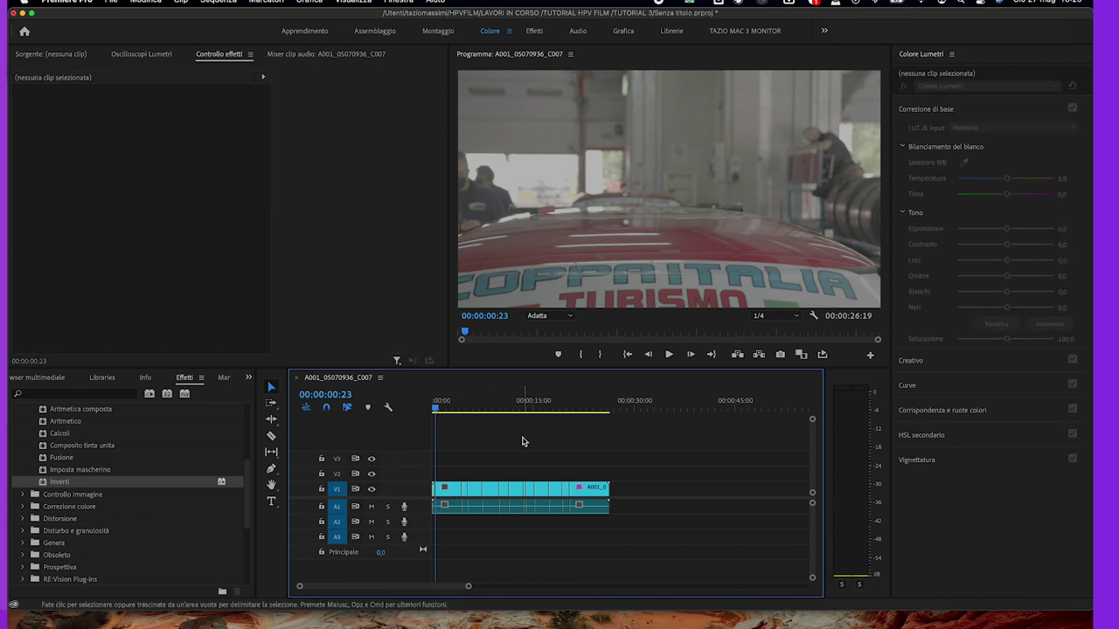
key(super+a)
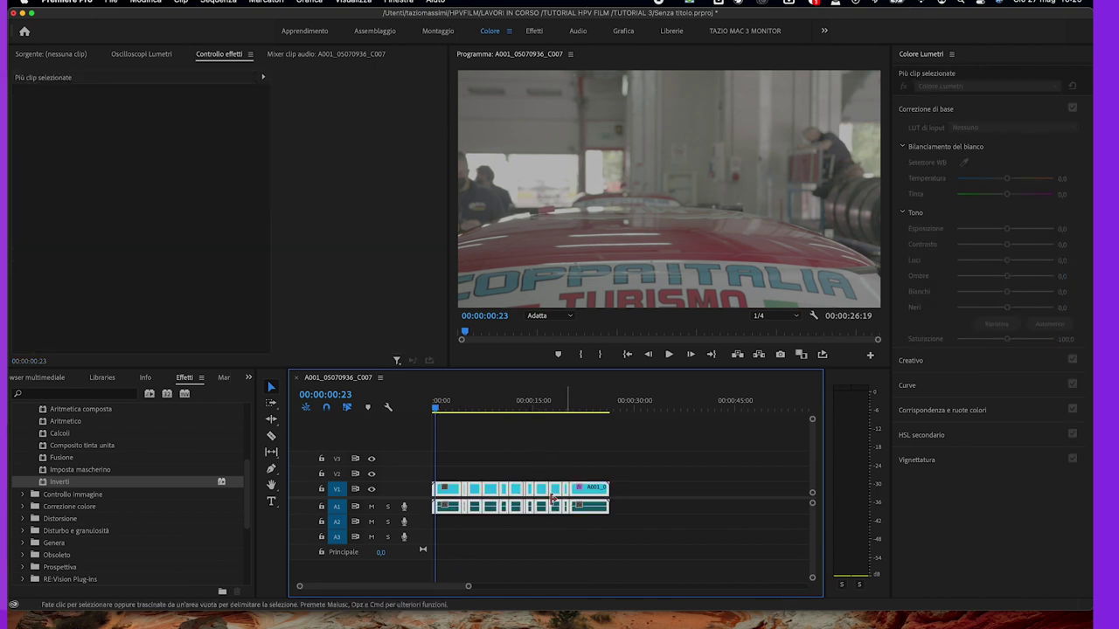
right_click(543, 496)
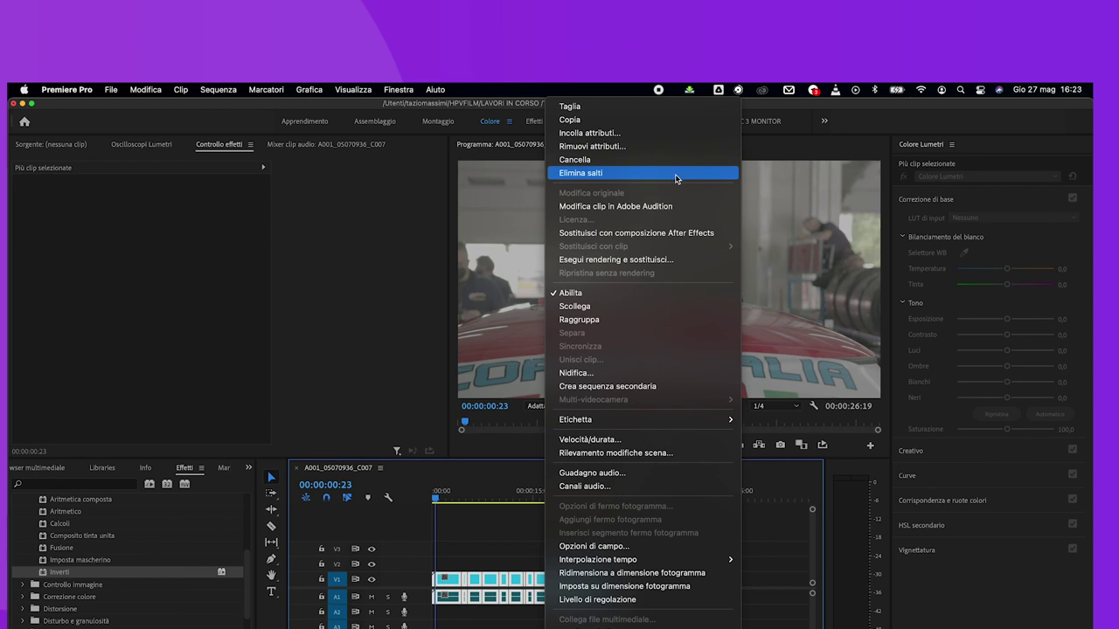
click(672, 144)
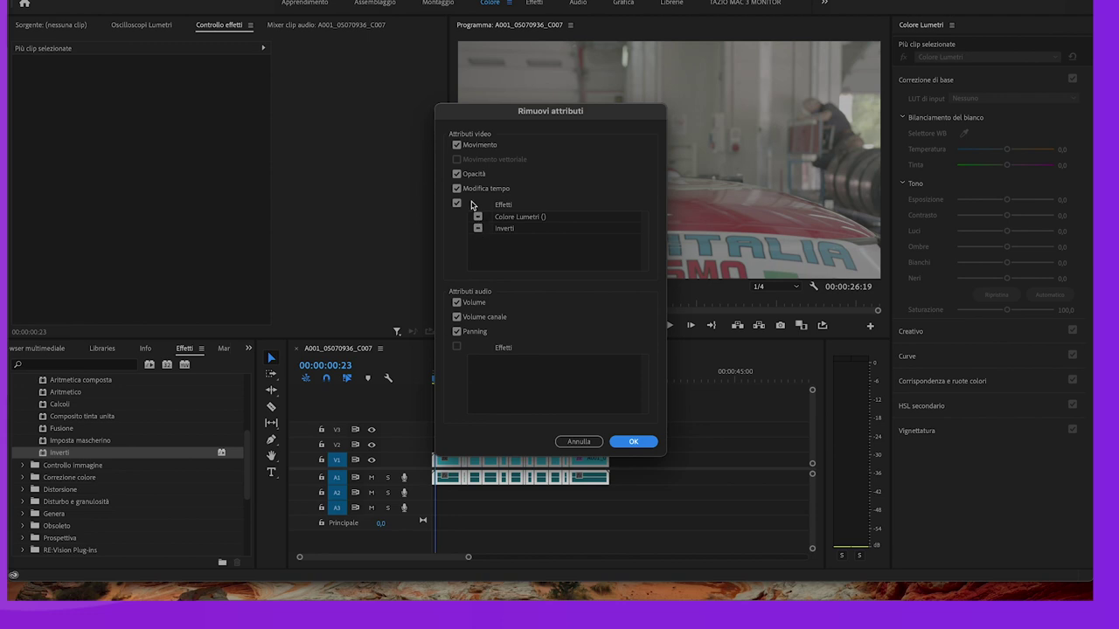
Remove only Inverti, keeping Movimento, Opacità, Modifica tempo and Colore Lumetri.
click(457, 145)
click(456, 174)
click(457, 188)
click(479, 217)
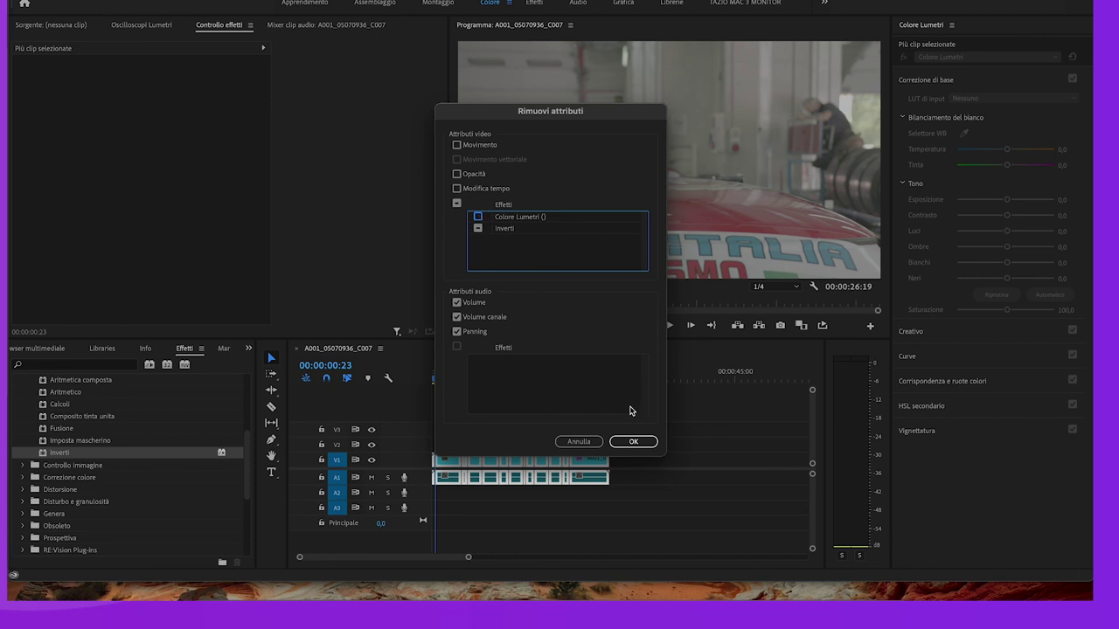
click(626, 442)
drag(601, 372, 547, 363)
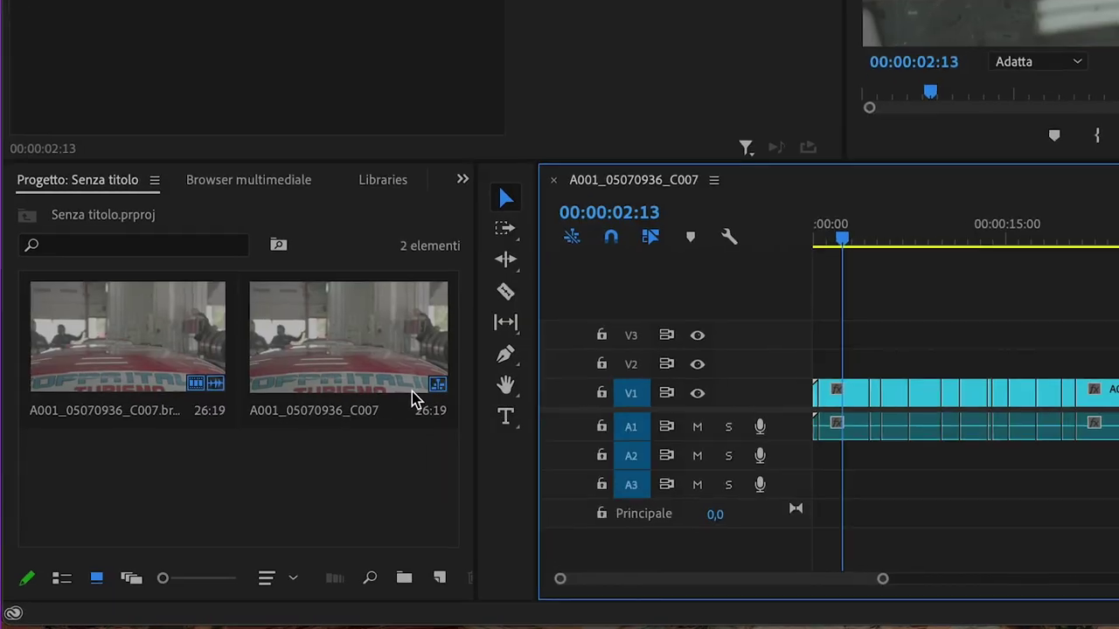
Start an Auto Reframe sequence from the second project clip and edit its name.
click(410, 283)
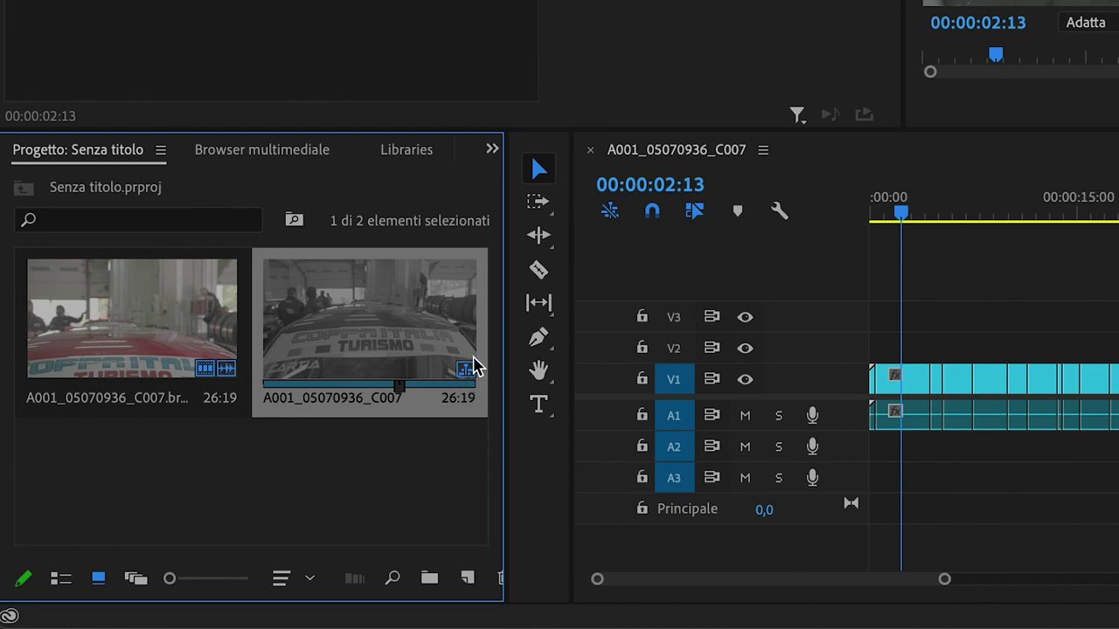
right_click(421, 351)
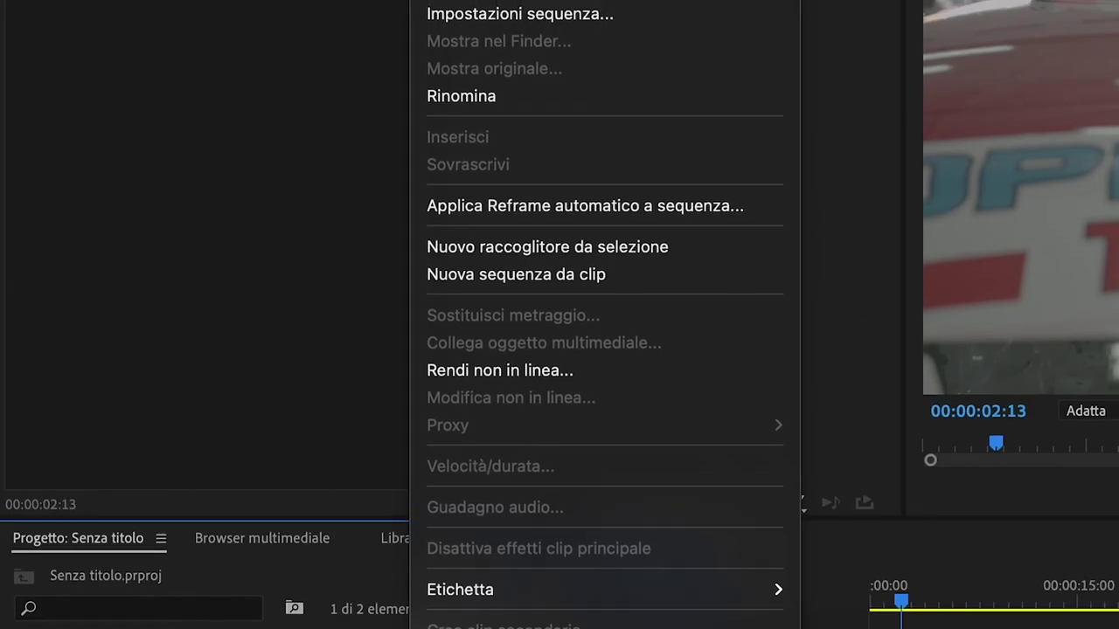
click(573, 218)
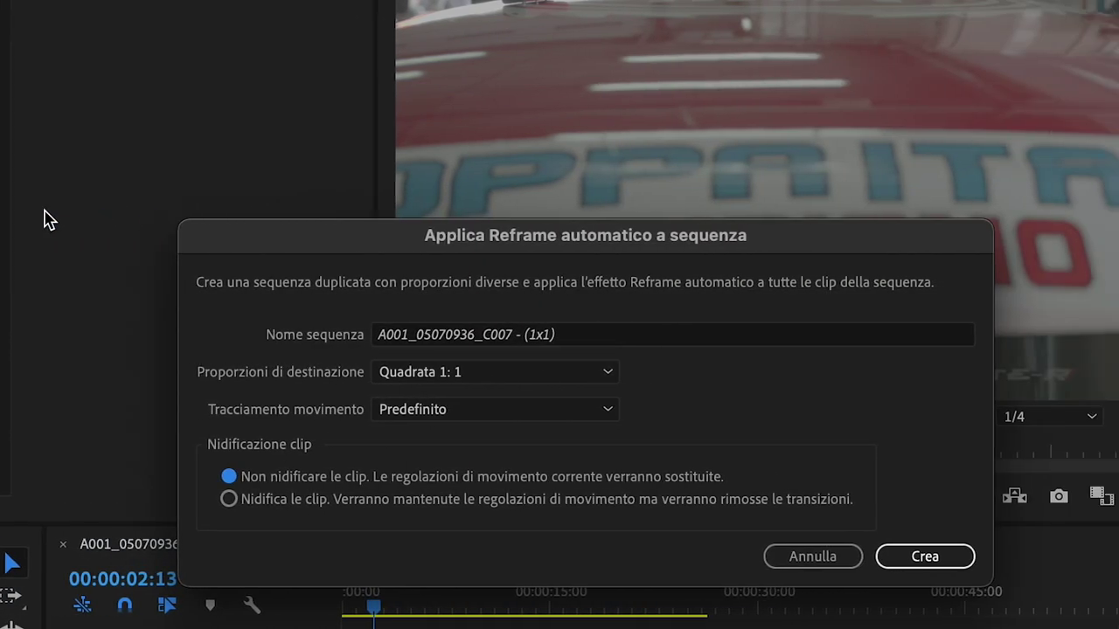
click(568, 335)
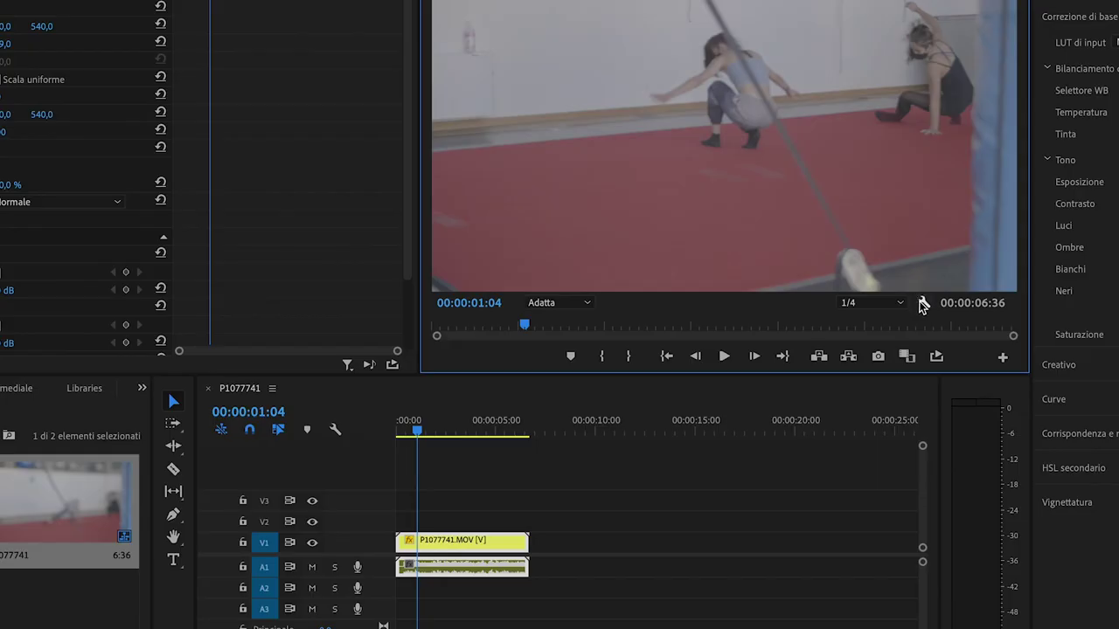
Turn on Mostra righelli, Mostra guide and Margini di sicurezza over the Program monitor picture.
click(924, 305)
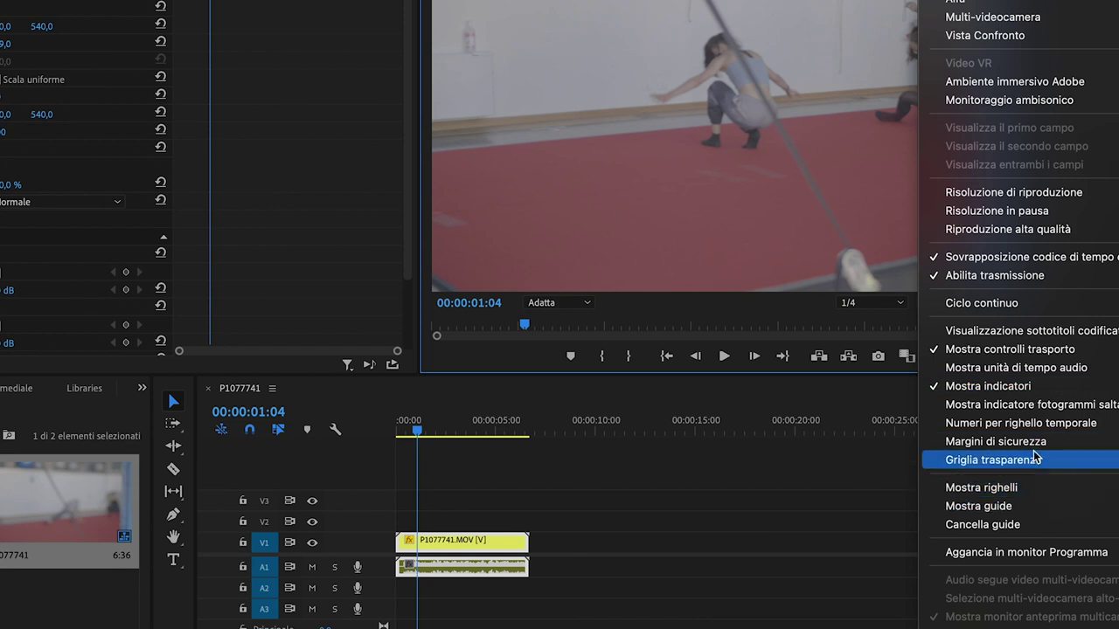
click(1035, 497)
click(924, 304)
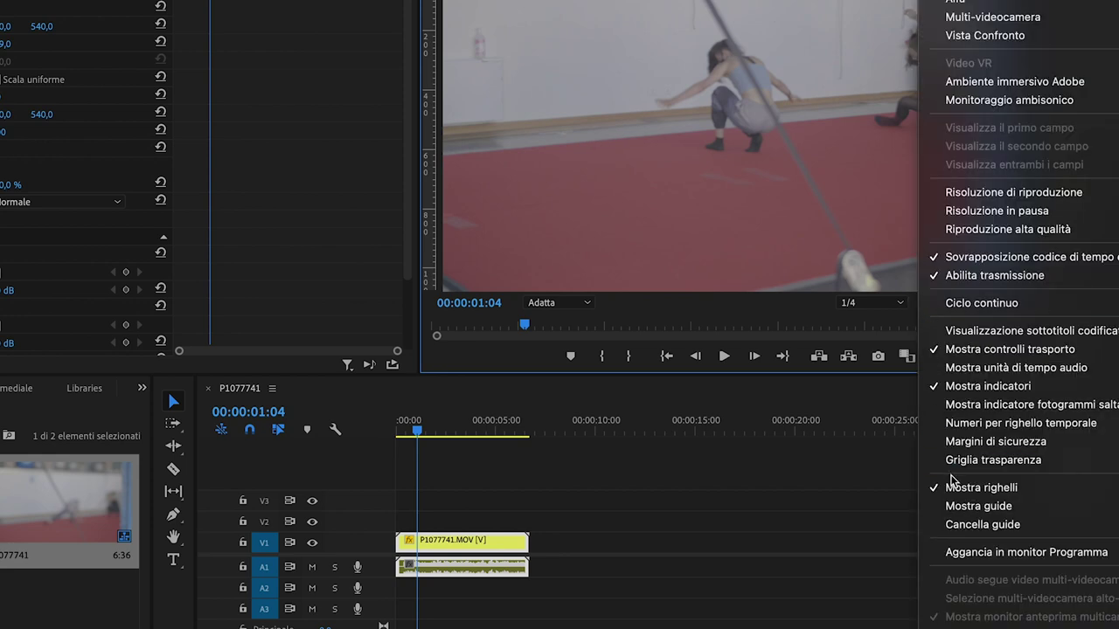
click(957, 506)
click(927, 304)
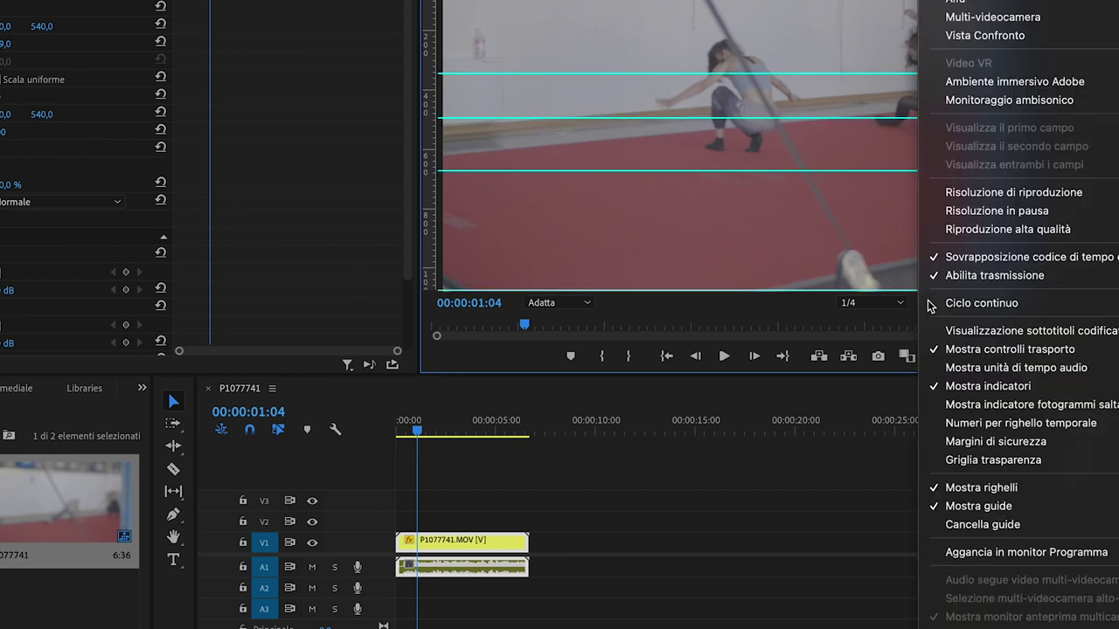
click(960, 446)
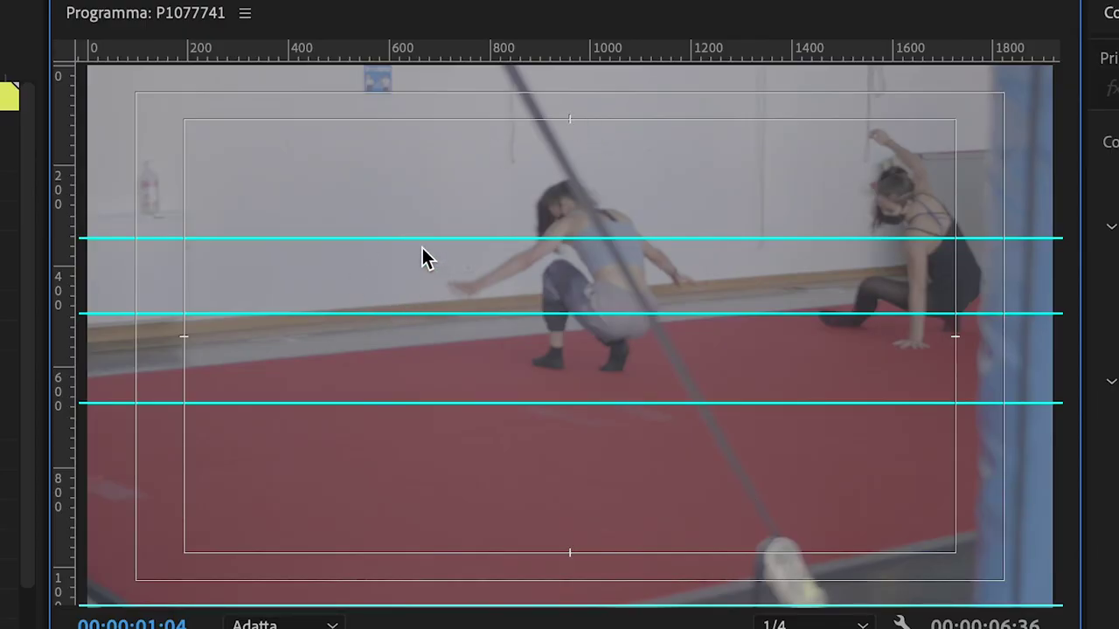
Delete the three existing guides by dragging them off the picture onto the ruler.
right_click(429, 239)
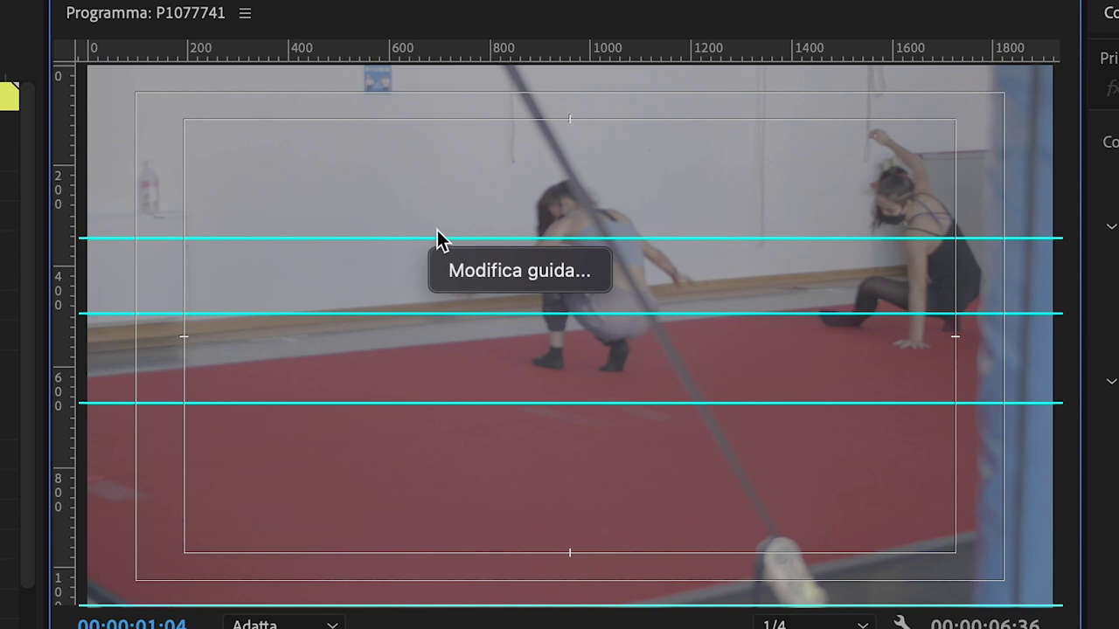
click(425, 239)
drag(423, 238, 437, 51)
drag(422, 319, 430, 26)
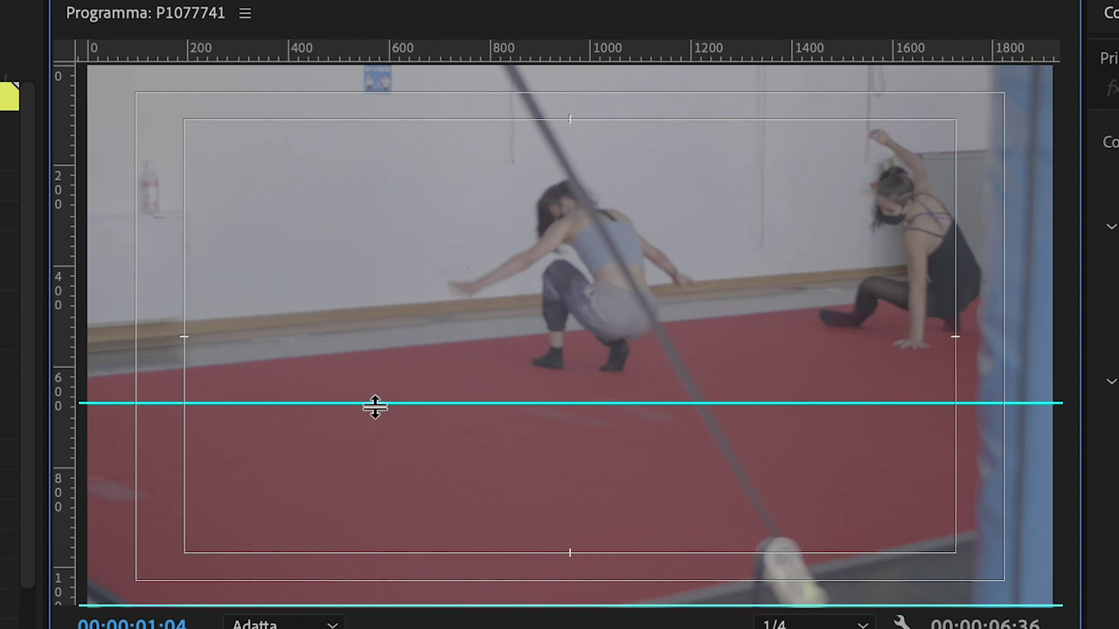
drag(375, 406, 424, 52)
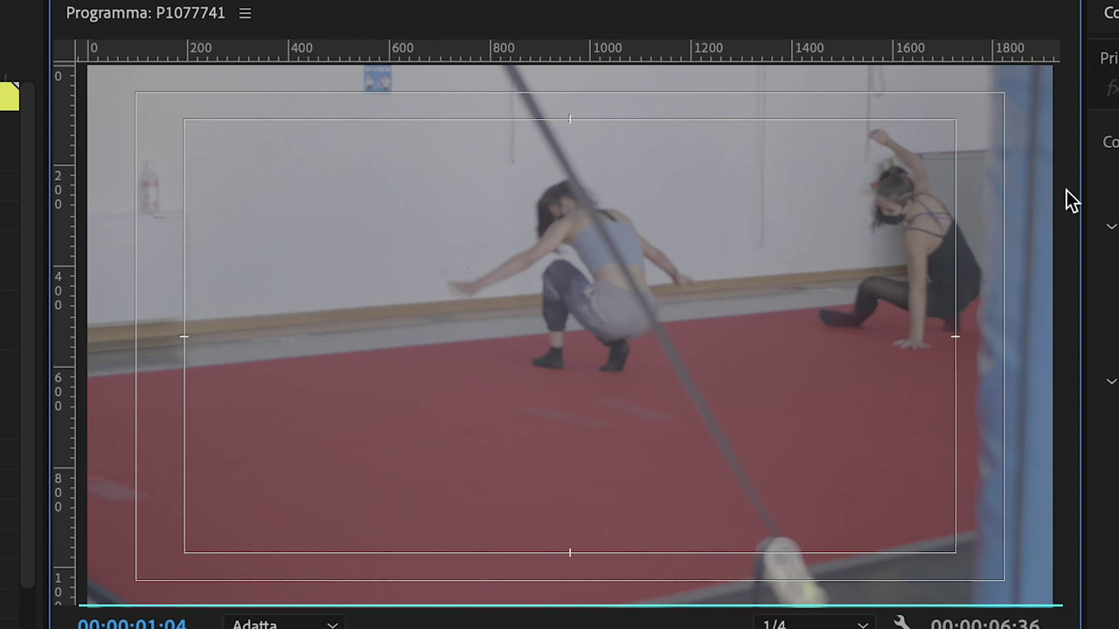
Add a horizontal guide at 407 and a vertical guide through the central dancer.
click(395, 47)
mouse_move(395, 47)
mouse_down()
mouse_move(394, 207)
mouse_move(410, 13)
mouse_move(414, 268)
mouse_move(425, 251)
mouse_up()
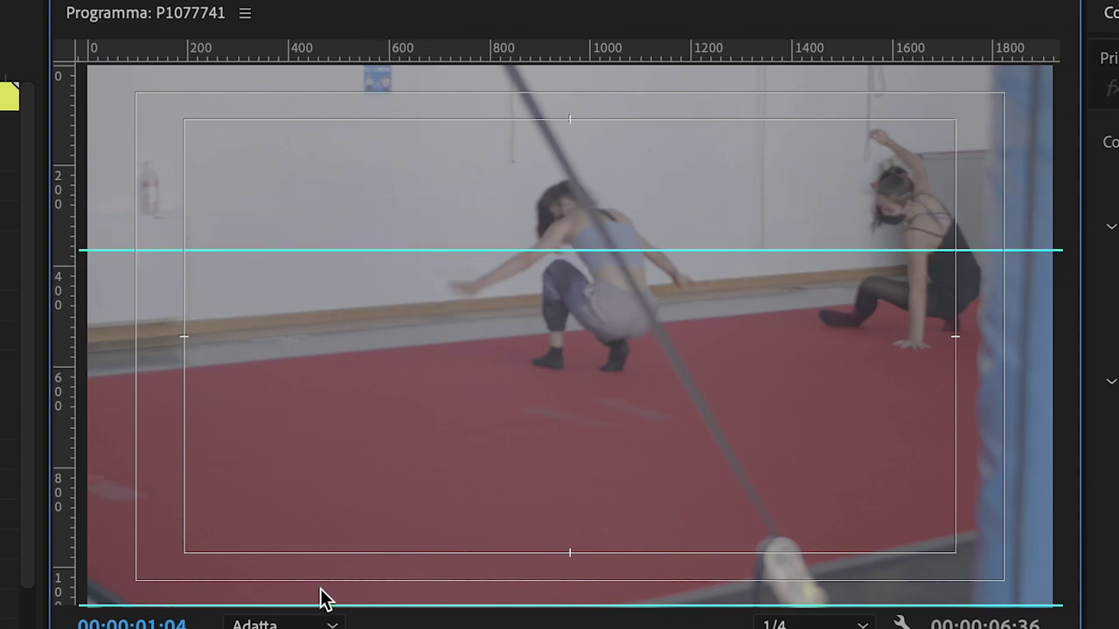
drag(83, 475, 507, 569)
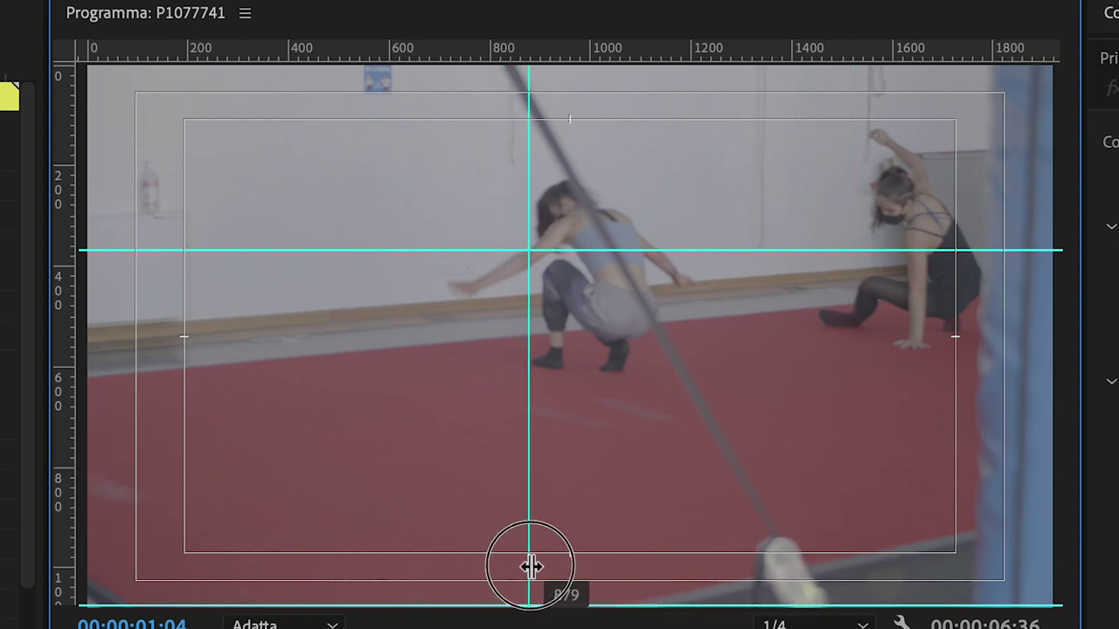
drag(507, 569, 526, 567)
drag(554, 251, 549, 149)
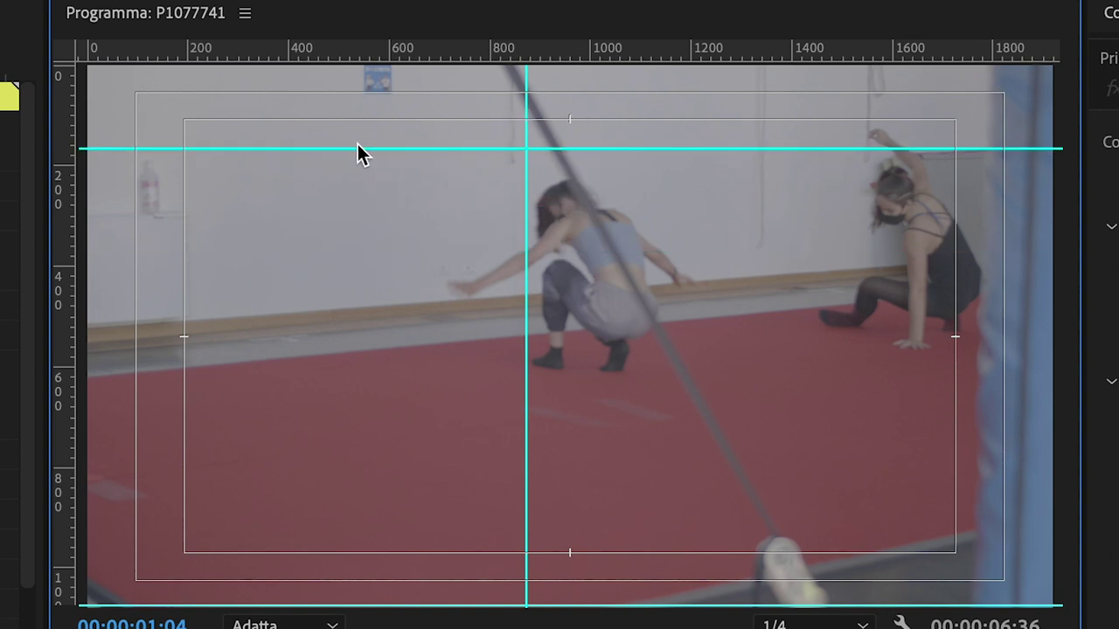
mouse_move(360, 149)
mouse_down()
mouse_move(360, 272)
mouse_move(395, 179)
mouse_up()
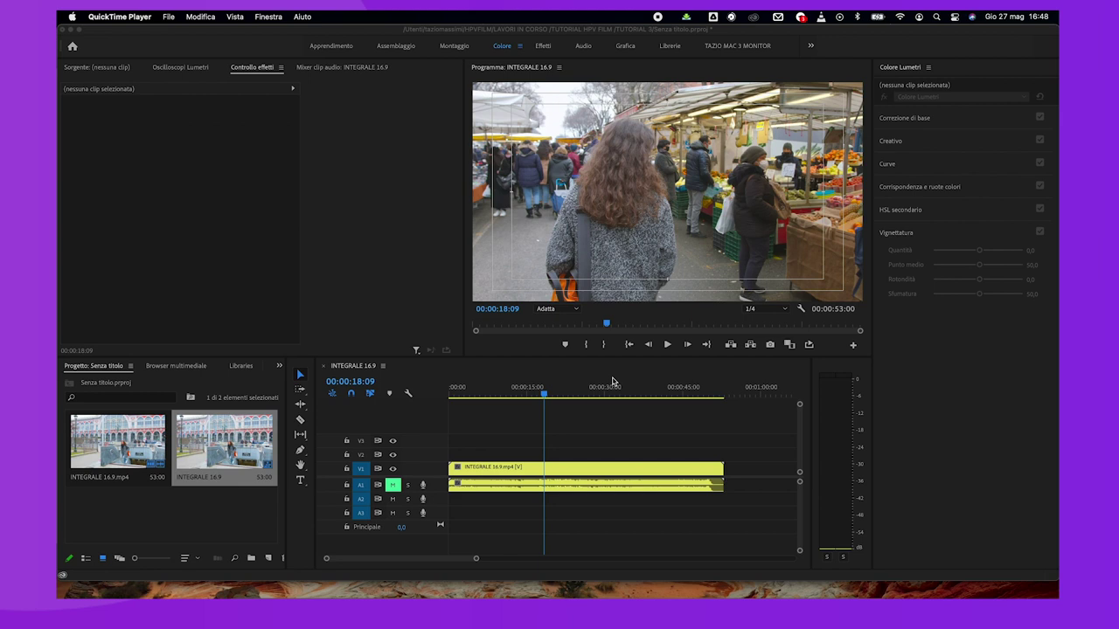
Run Rilevamento modifiche scena on the INTEGRALE 16.9 clip, applying a cut at each detected point.
click(508, 390)
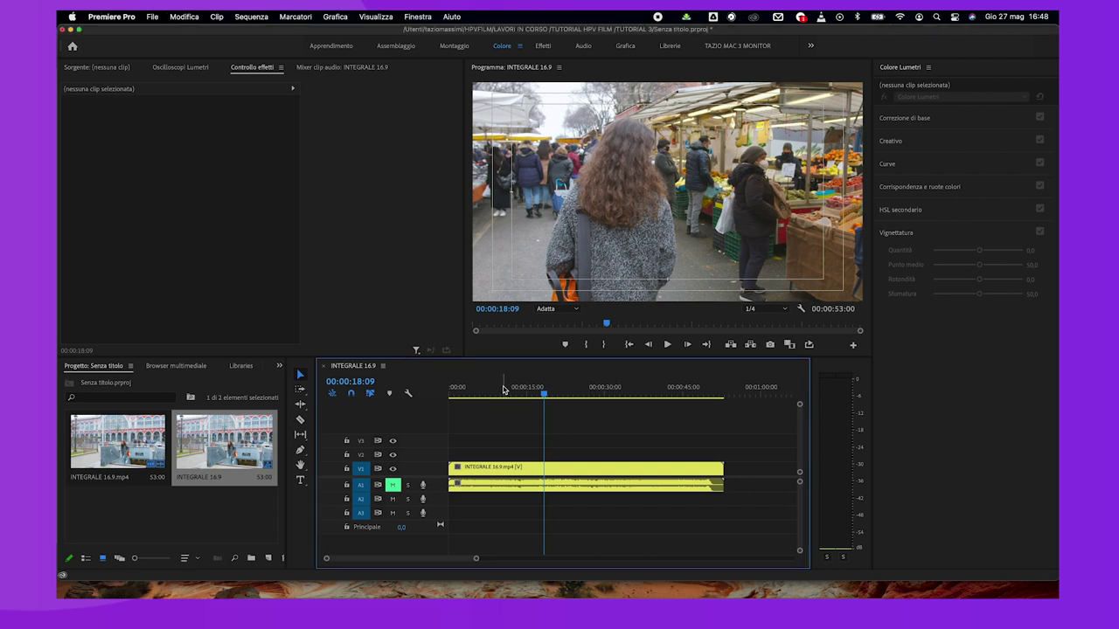
mouse_move(512, 397)
mouse_down()
mouse_move(557, 395)
mouse_move(657, 468)
mouse_move(519, 467)
mouse_up()
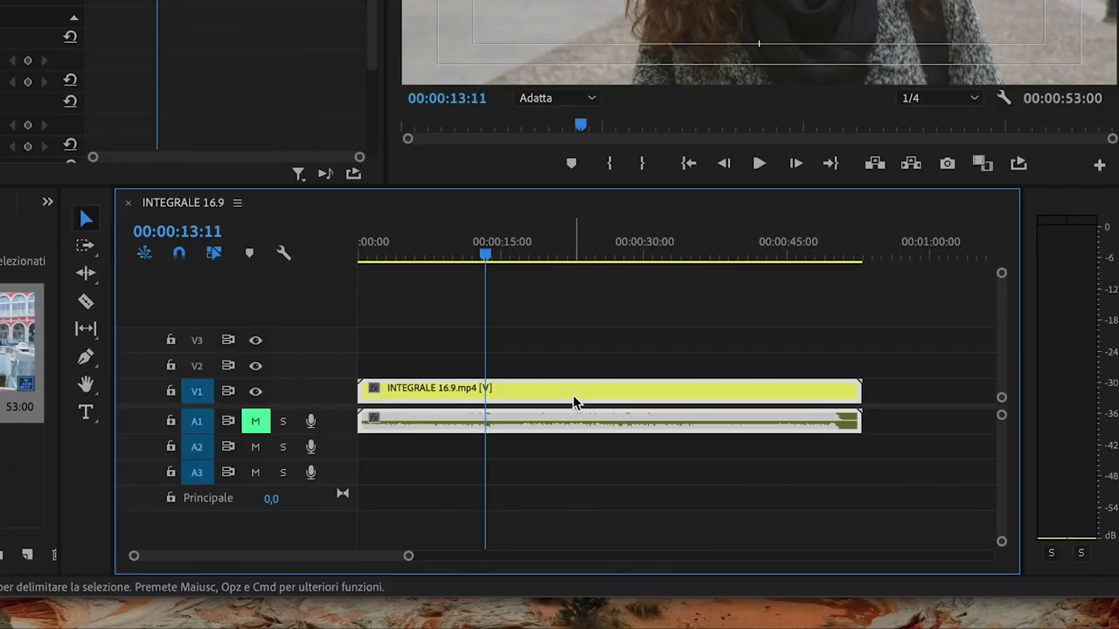
right_click(584, 384)
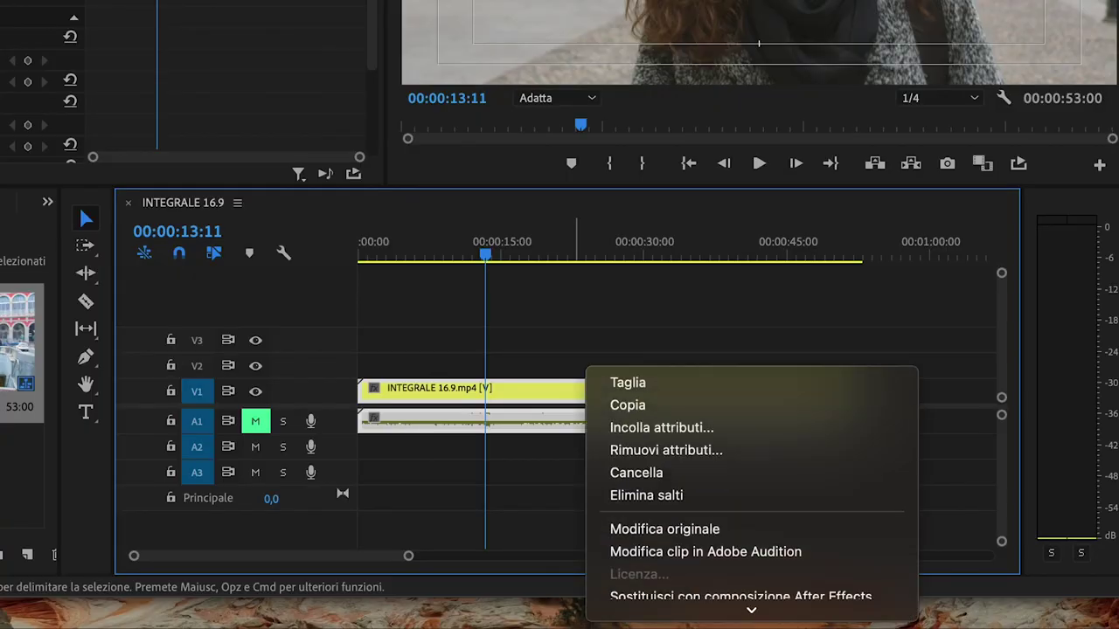
scroll(752, 350, down, 5)
scroll(752, 349, down, 5)
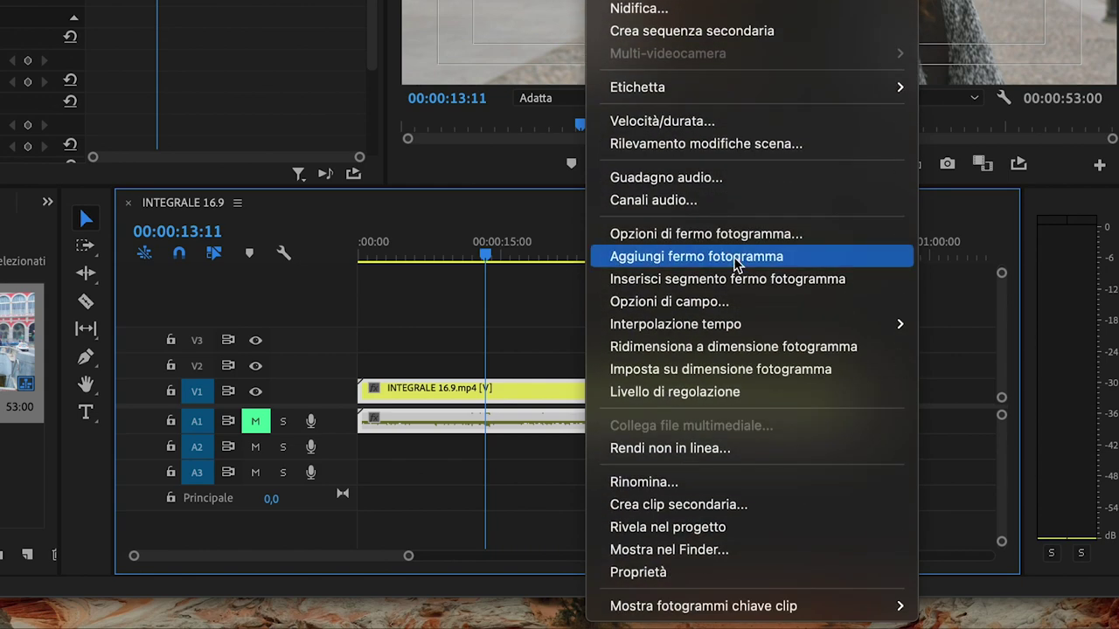
click(760, 142)
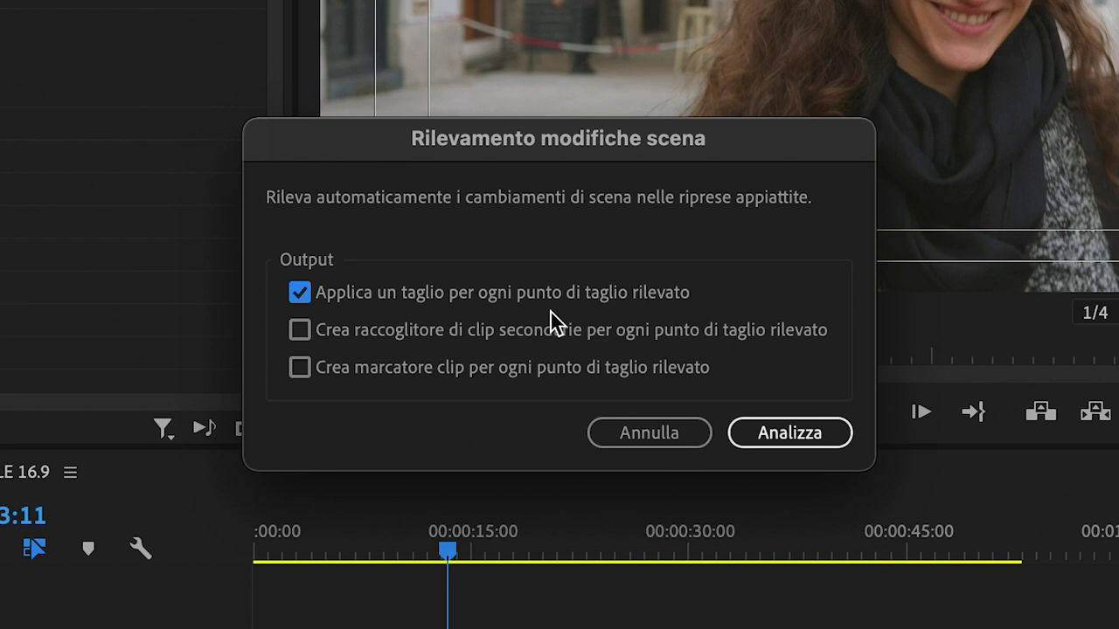
click(813, 444)
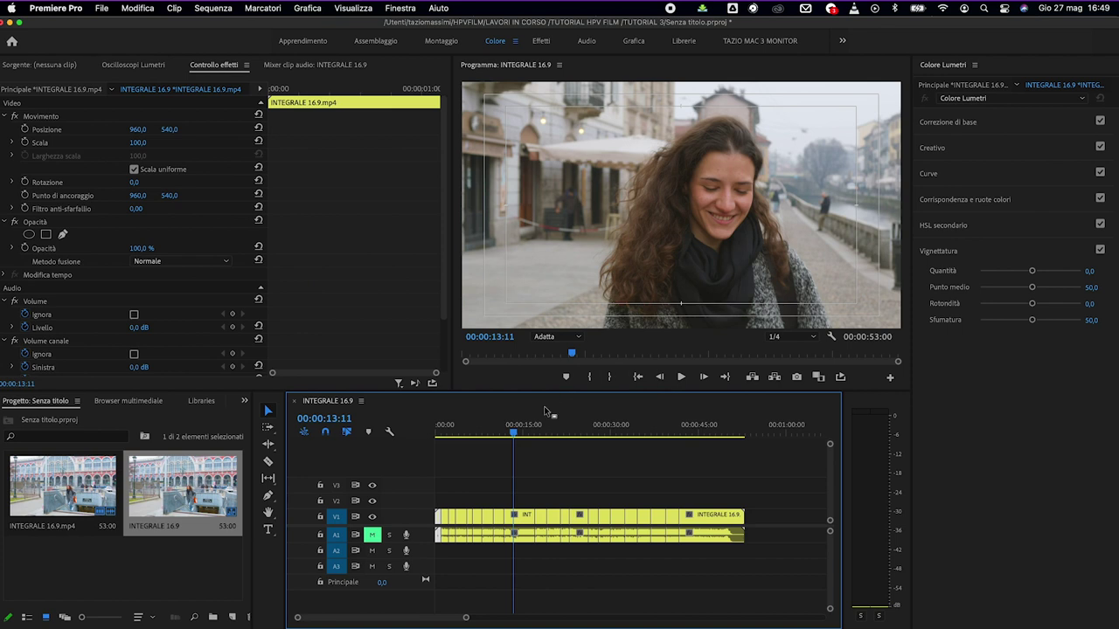
Zoom into the timeline, scrub the new cuts and delete the shot at about 23:14.
key(=)
key(=)
drag(519, 439, 611, 456)
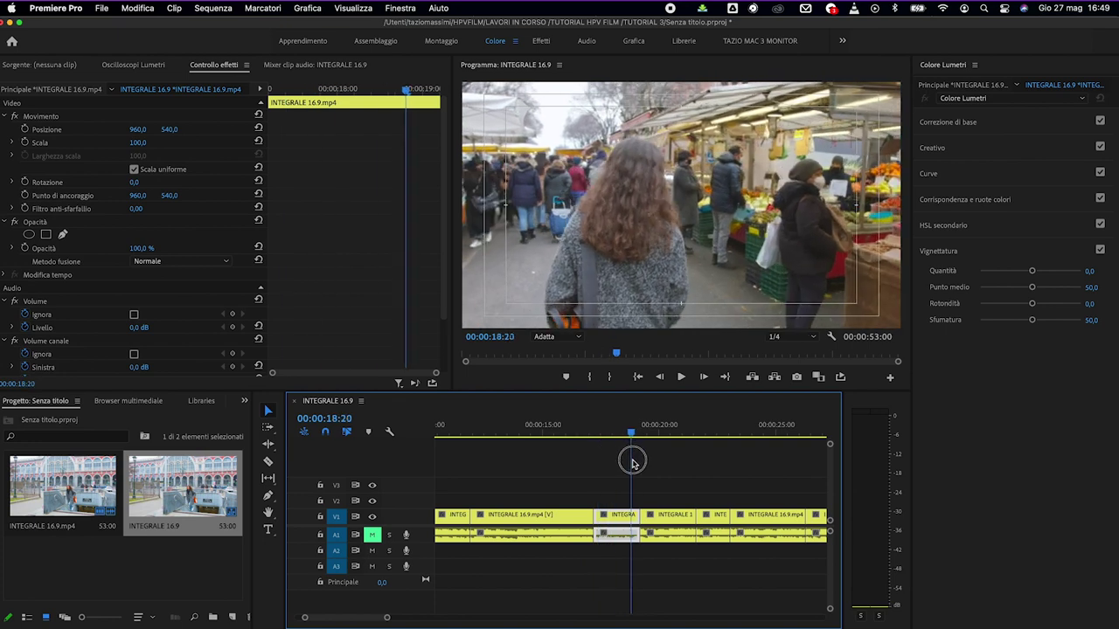
drag(611, 457, 744, 486)
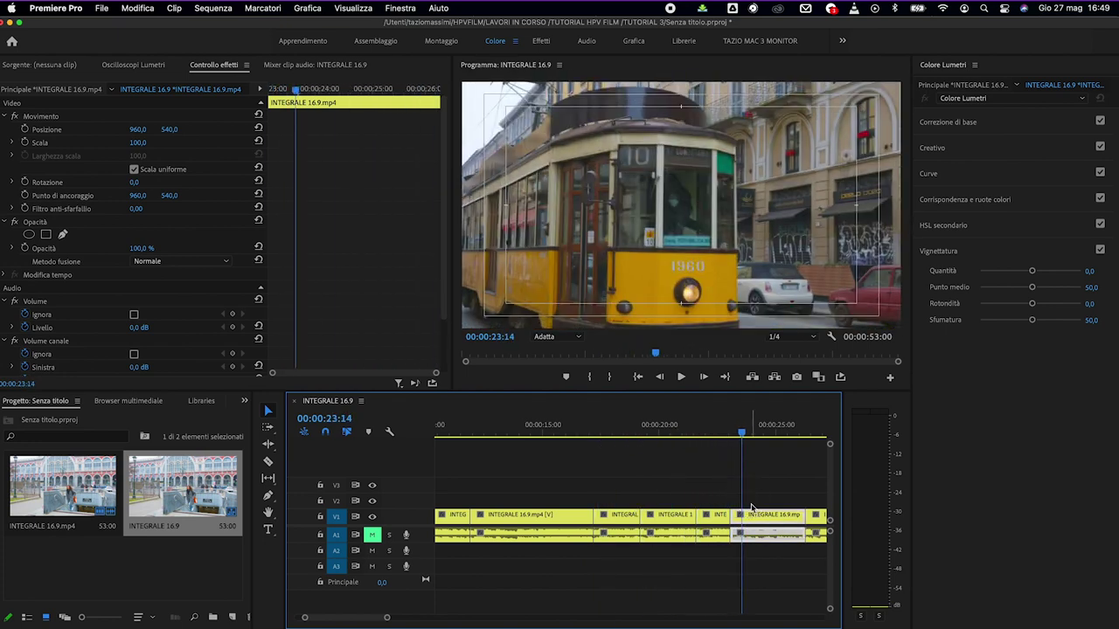
click(749, 515)
key(Delete)
Check the gap after 22:04, zoom out, deselect all and return the playhead to the start.
click(710, 434)
drag(710, 435, 781, 461)
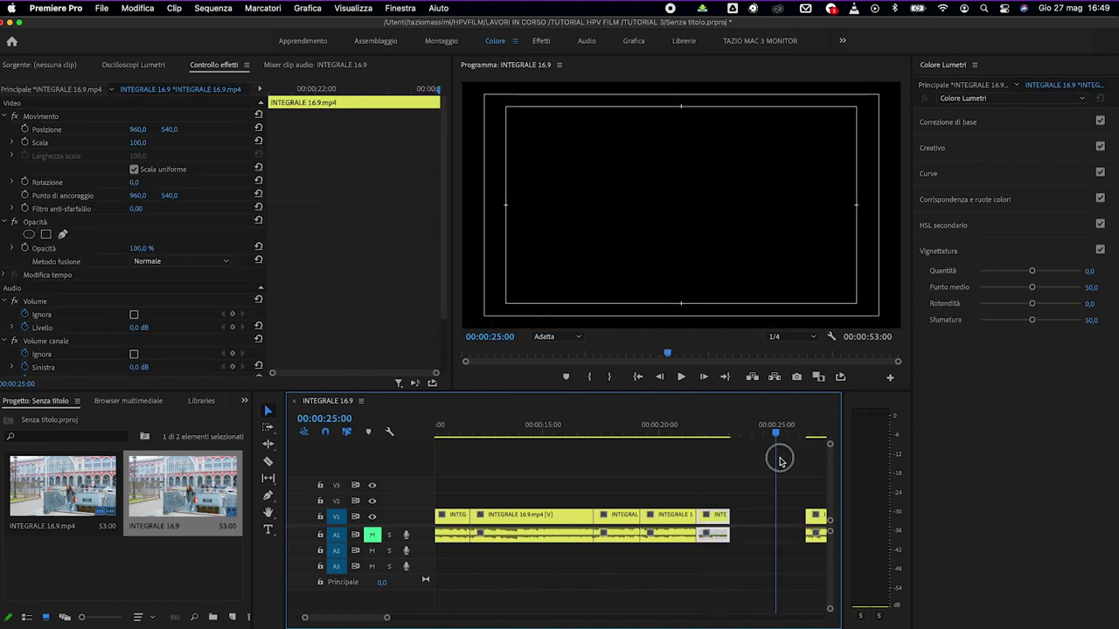
drag(780, 461, 831, 472)
key(minus)
key(minus)
key(minus)
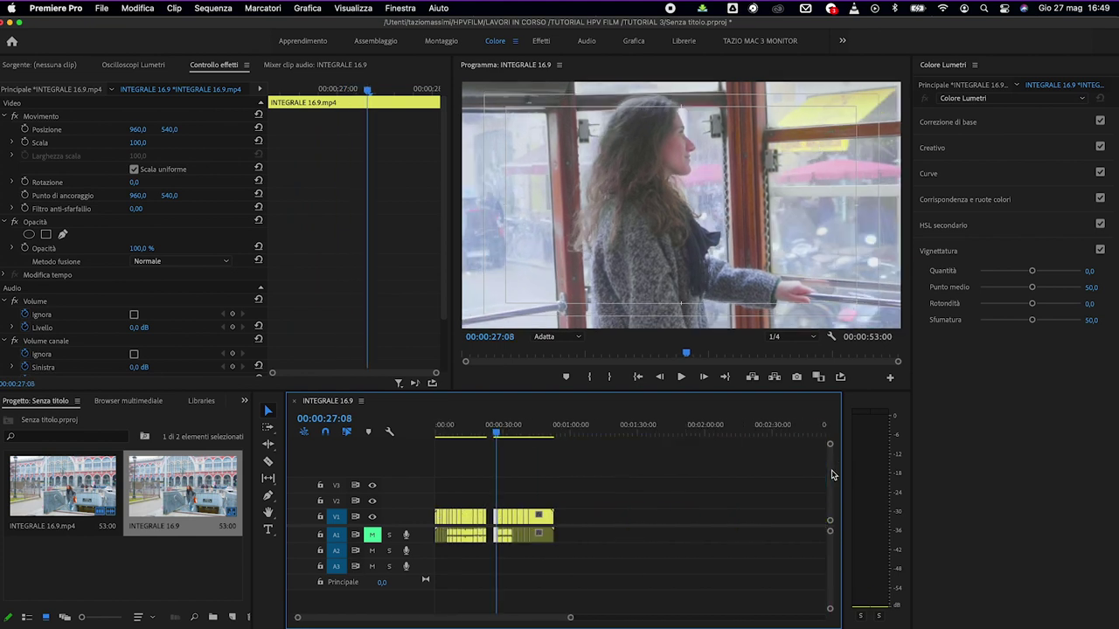
click(831, 475)
key(Home)
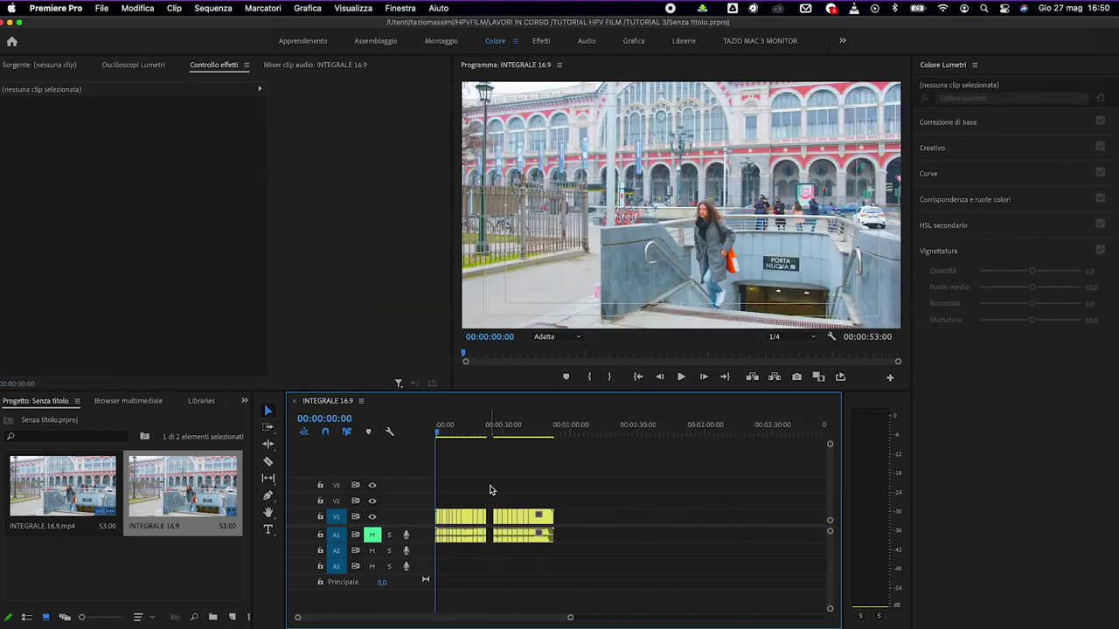